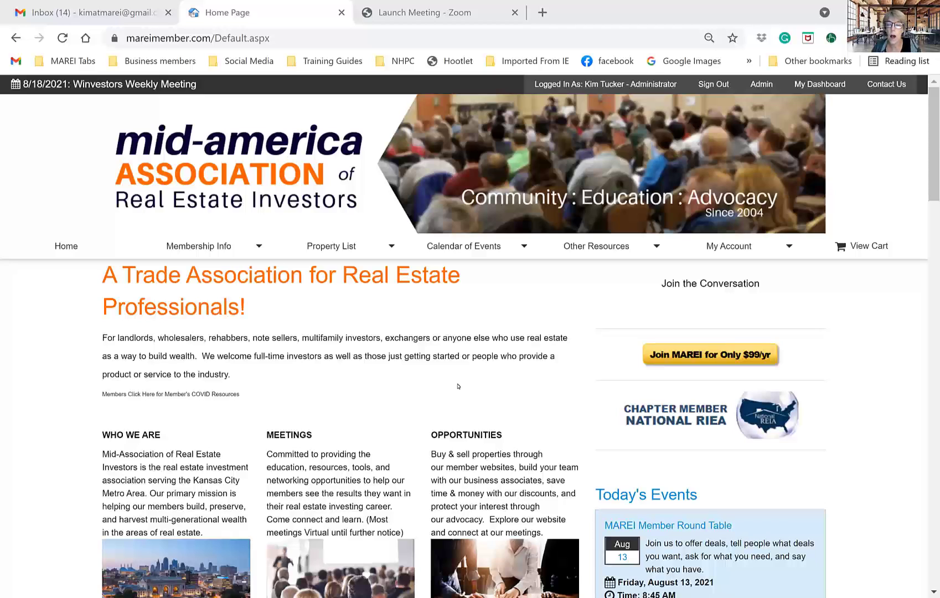
- Sign out, then sign back in as administrator by entering the account password
click(715, 89)
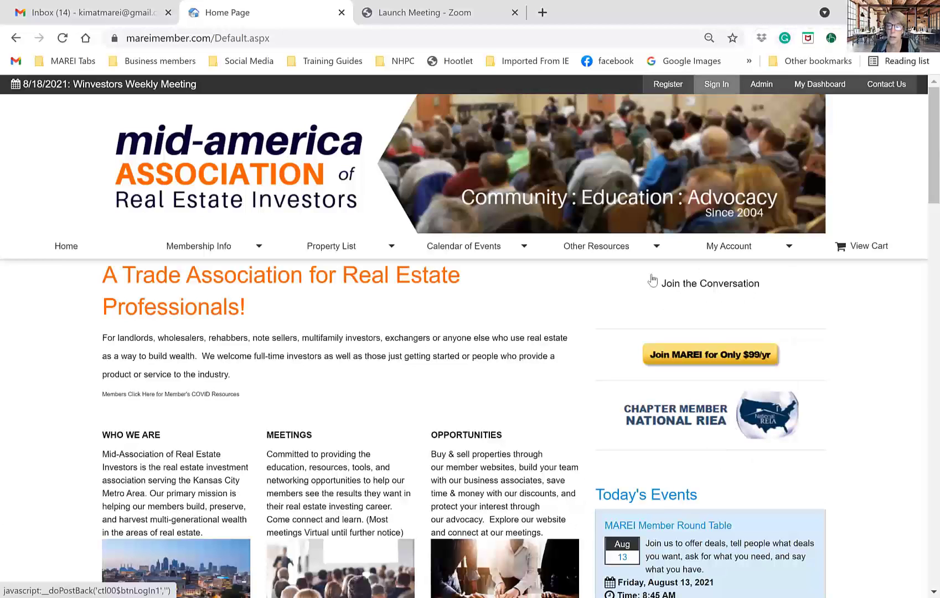
click(716, 89)
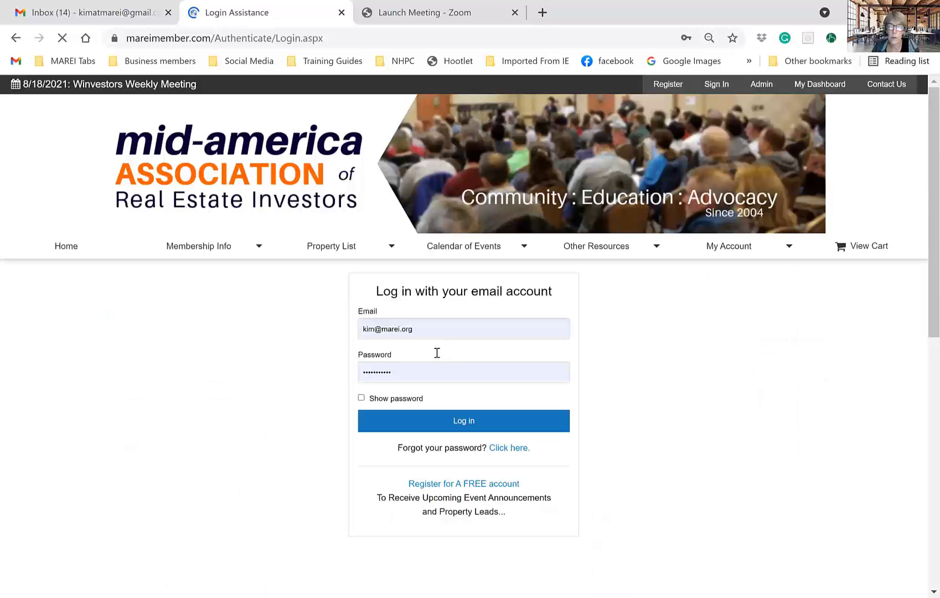
click(416, 375)
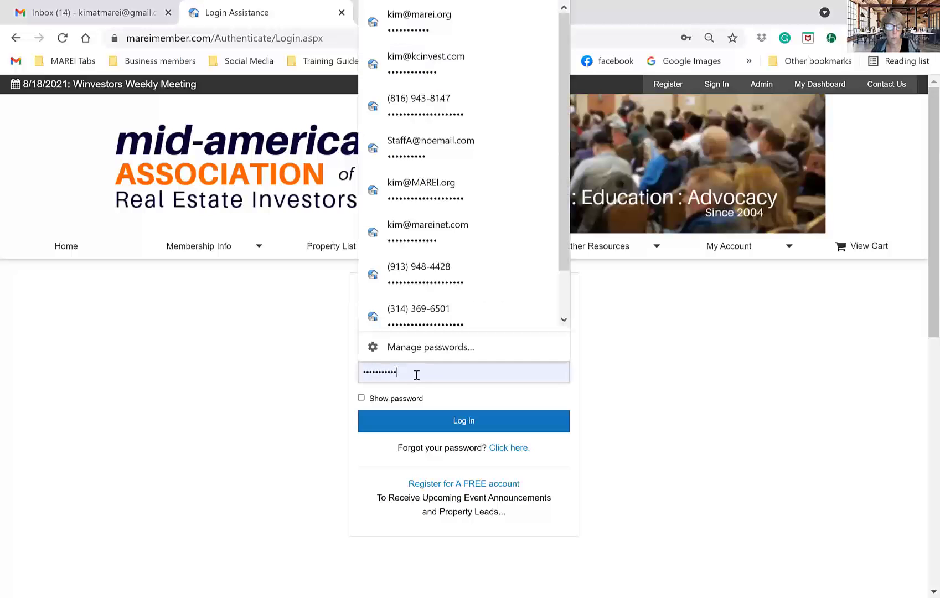
text(1)
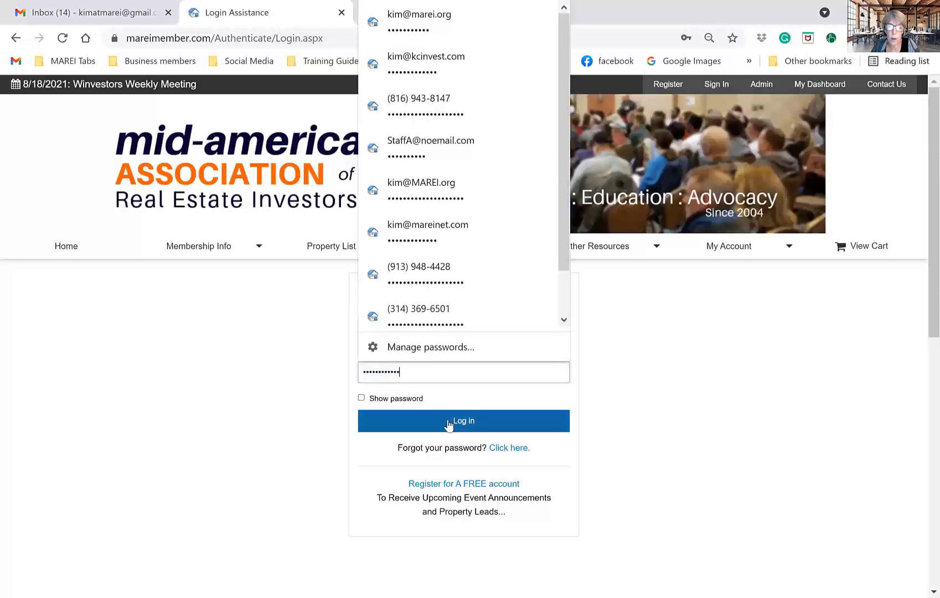
click(451, 421)
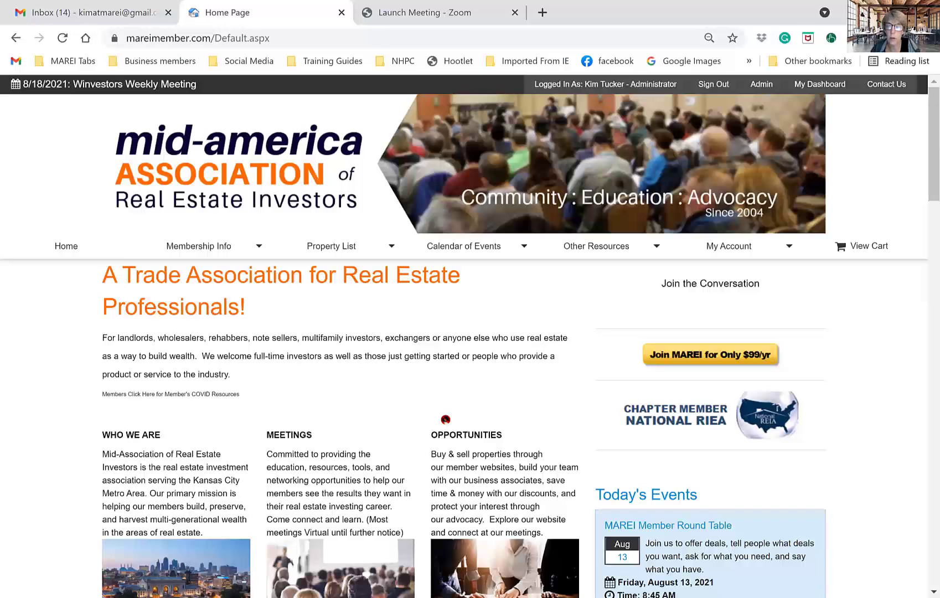
- Open the Other Resources menu and bring up the My Account dropdown of member pages
click(640, 246)
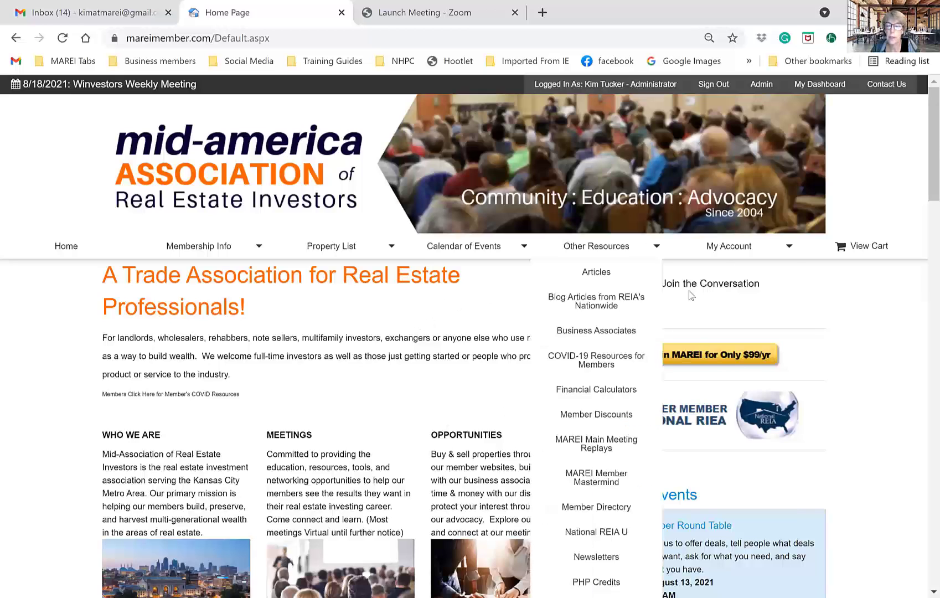
mouse_move(719, 256)
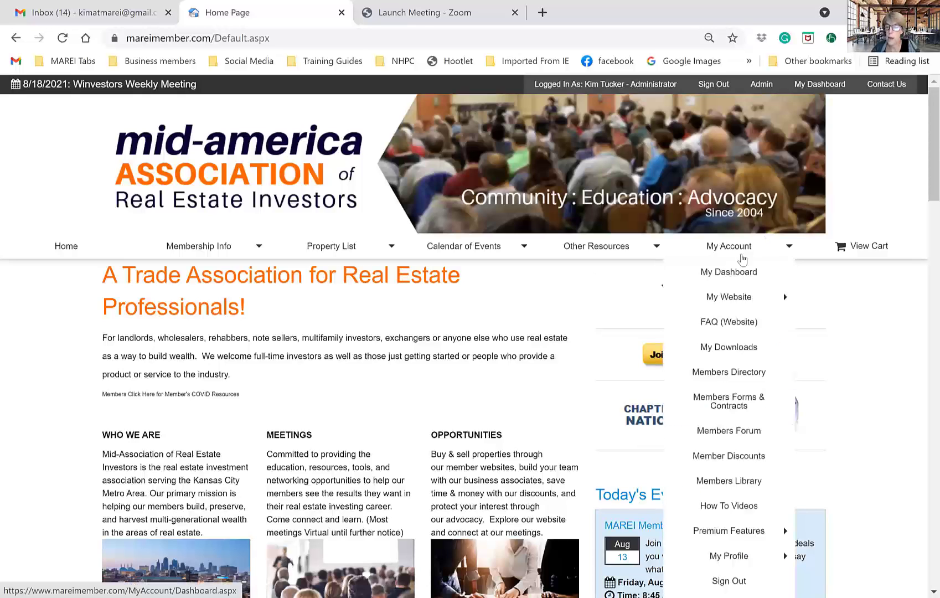
- Open the Members Directory and scroll through the alphabetical member table
click(727, 375)
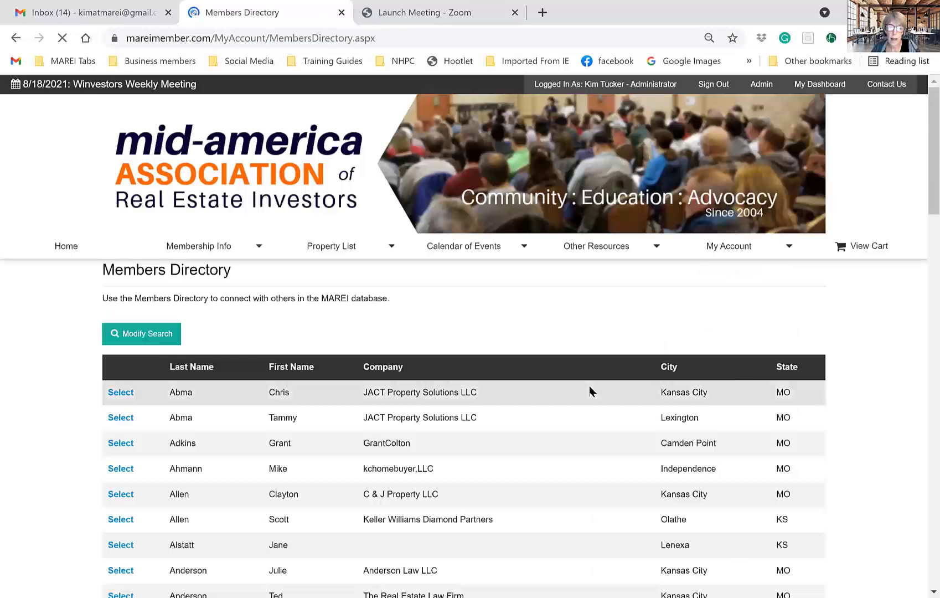
scroll(591, 390, down, 2)
scroll(591, 390, down, 10)
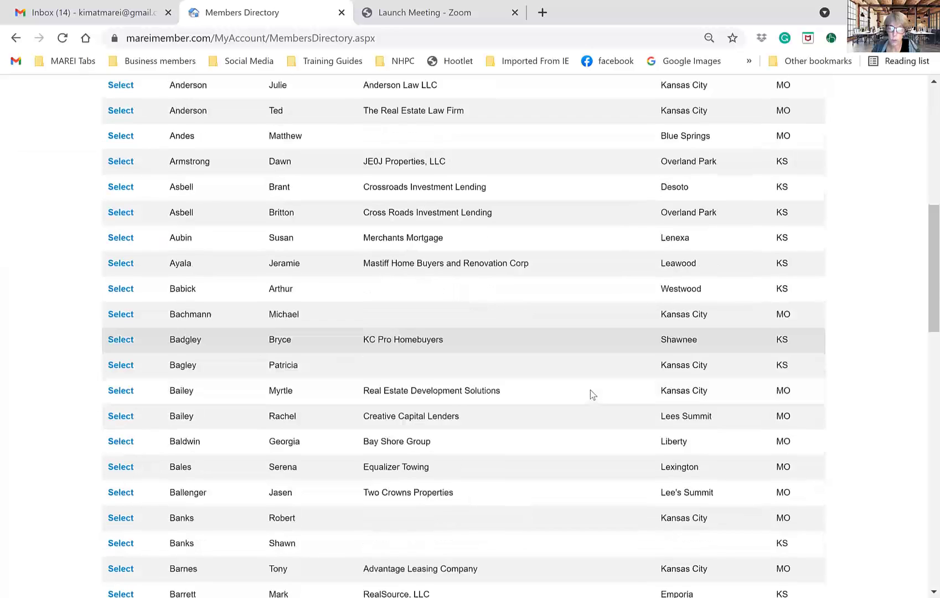
scroll(591, 390, up, 2)
scroll(590, 389, up, 10)
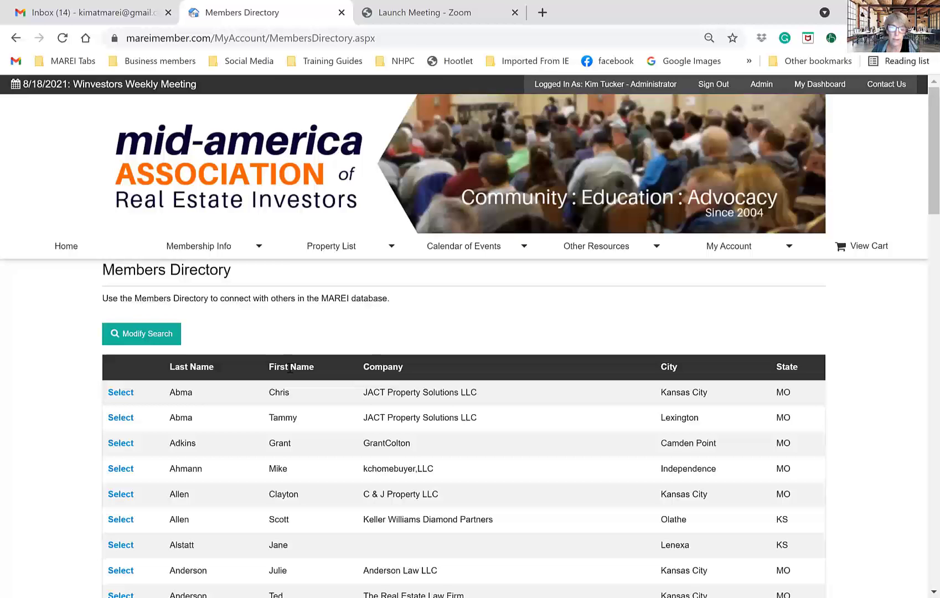
double_click(291, 367)
scroll(300, 367, down, 3)
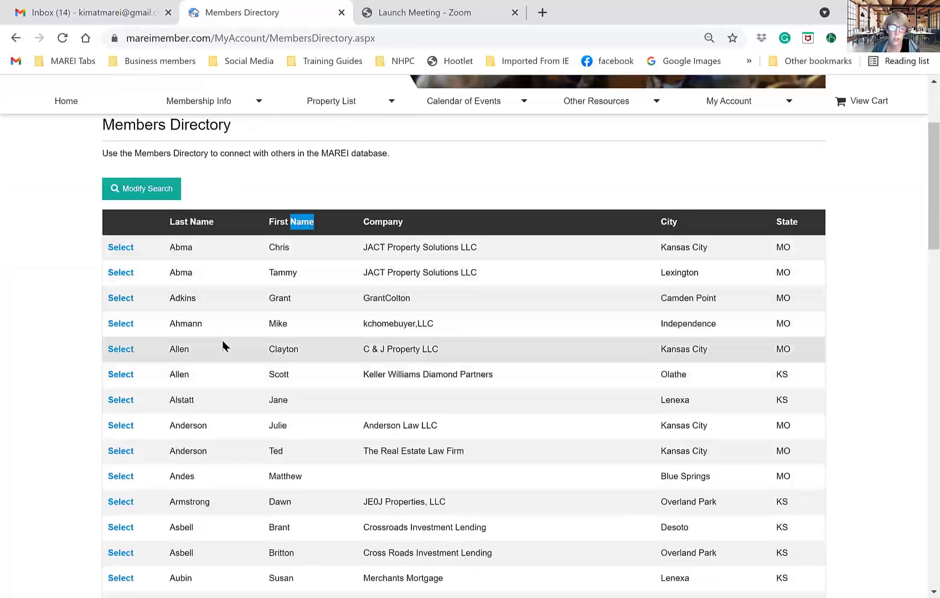
scroll(236, 334, down, 1)
scroll(235, 332, up, 1)
scroll(237, 335, down, 5)
scroll(237, 335, up, 7)
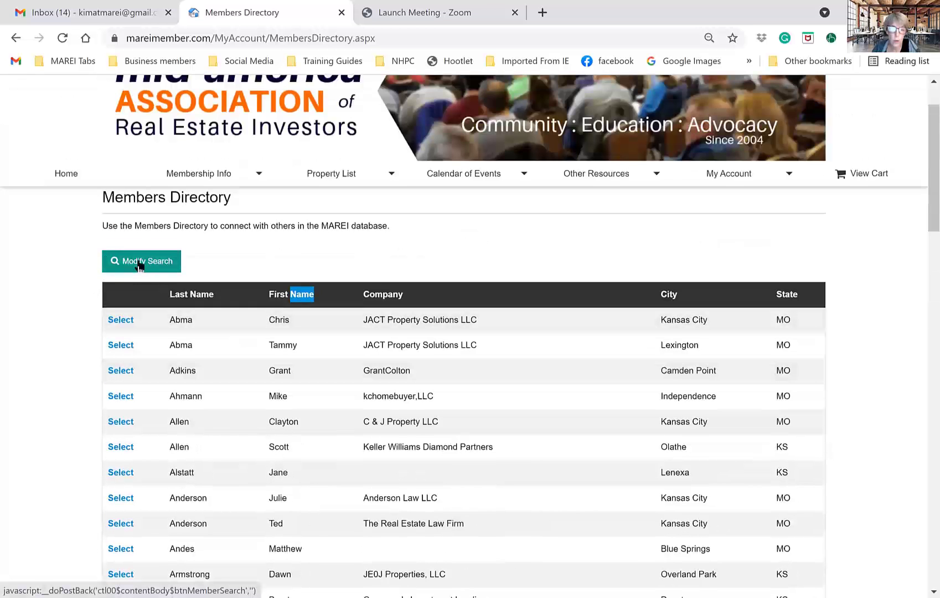
- Enter the member's first name in the First Name field of the Modify Search form
click(139, 264)
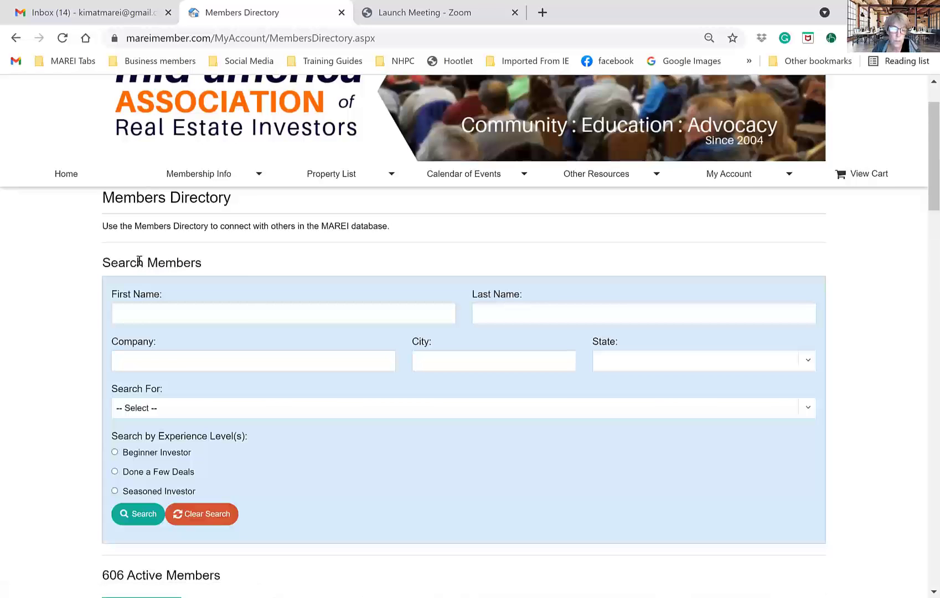
click(188, 313)
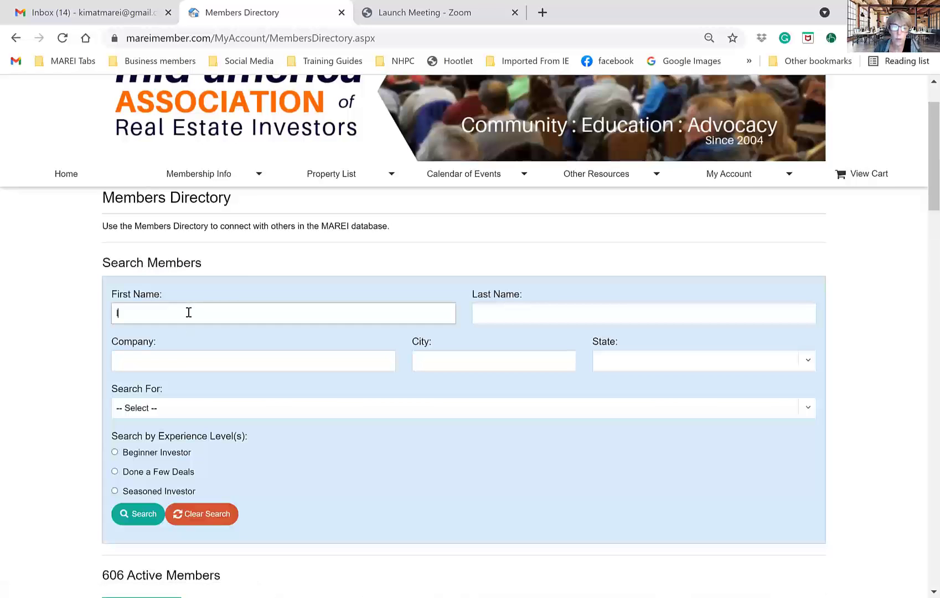
text(kim)
key(BackSpace)
key(BackSpace)
key(Tab)
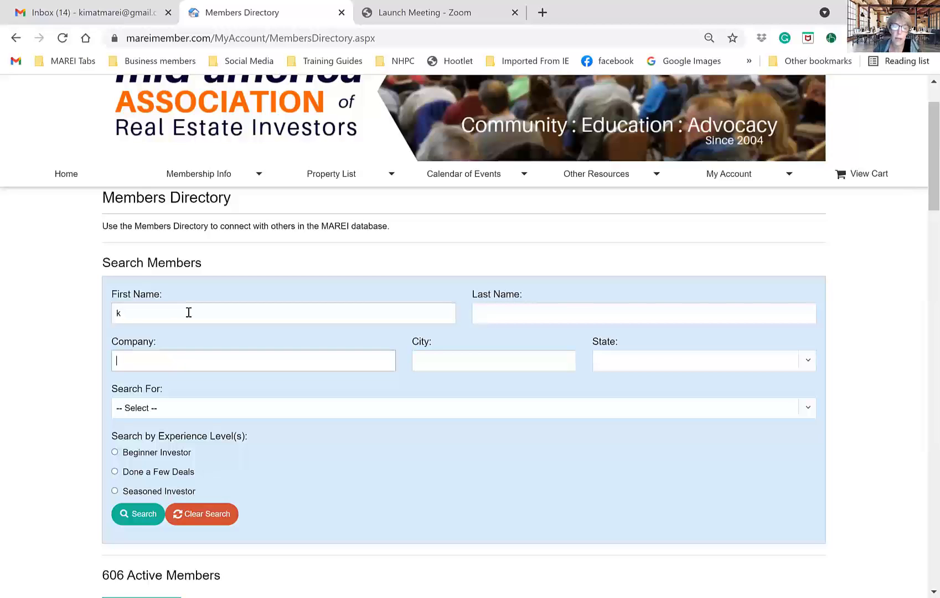
click(188, 313)
text(im)
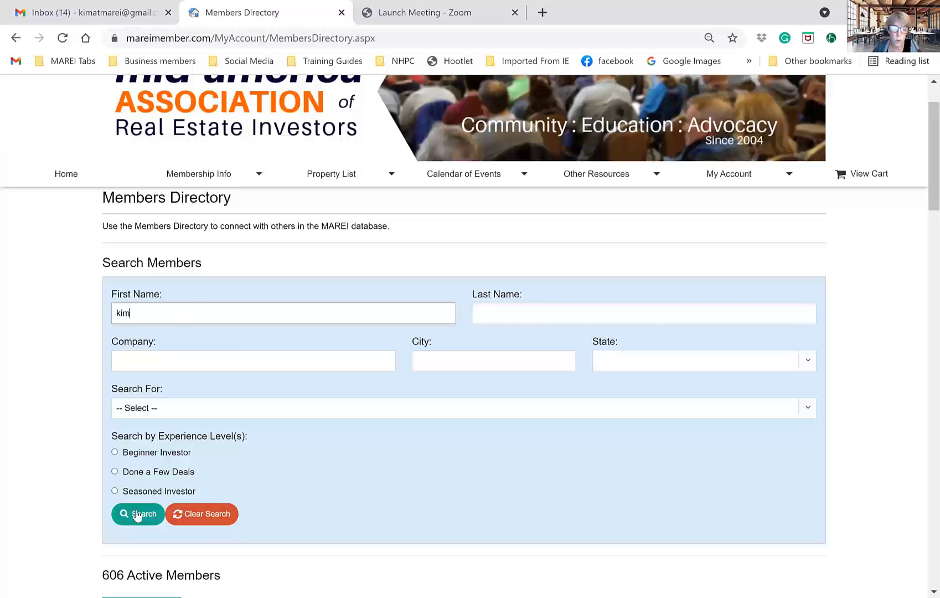
- Run the search and scroll through the 6 active members it returns
click(133, 518)
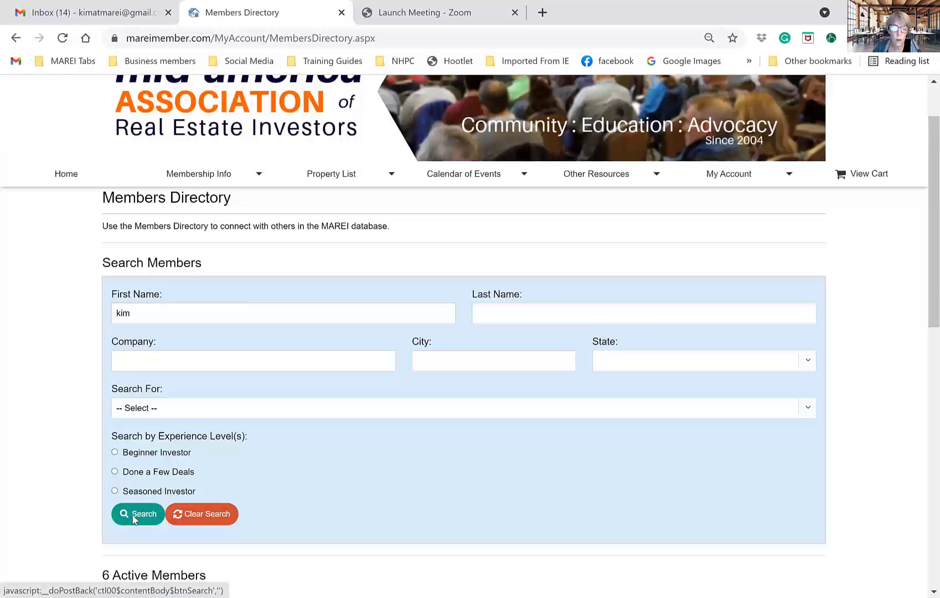
scroll(381, 449, down, 5)
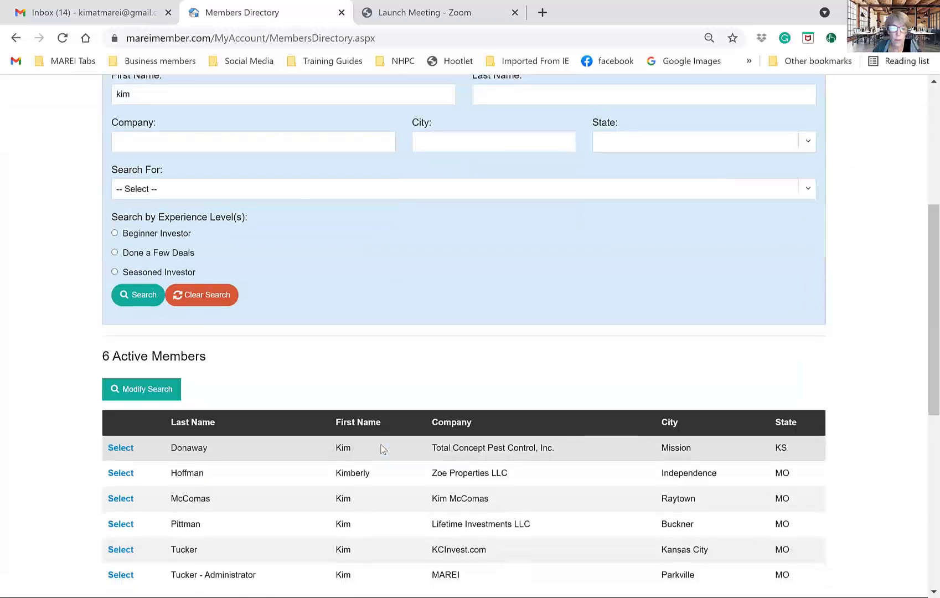
scroll(381, 448, down, 1)
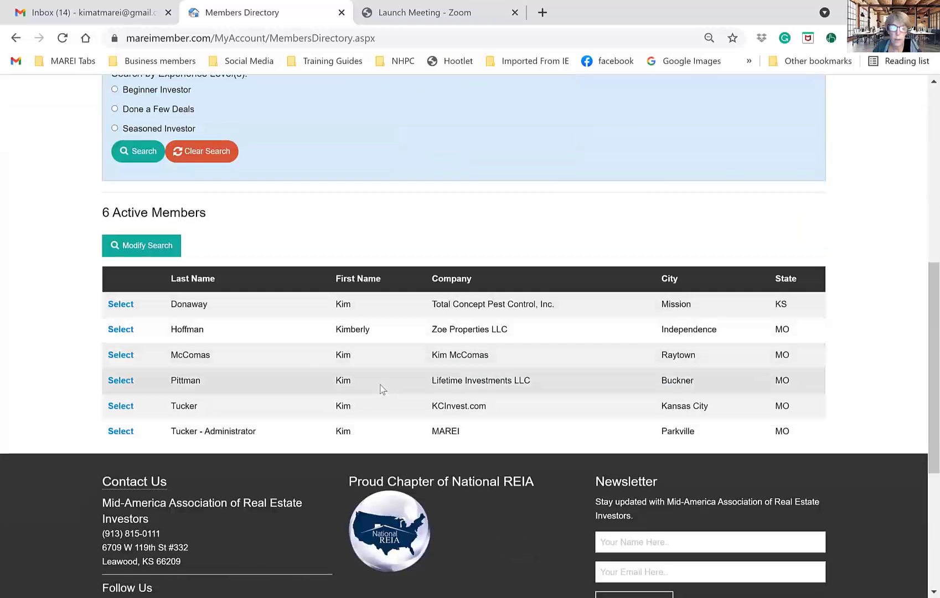
scroll(382, 389, down, 1)
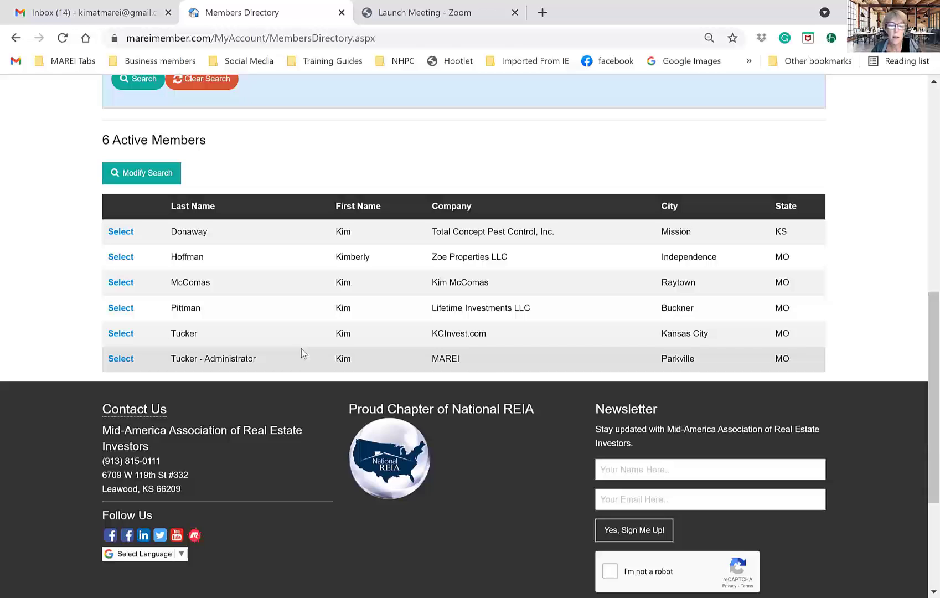
- Open your own entry and highlight its 'No profile information provided' line beside the Rehabber specialty
click(120, 333)
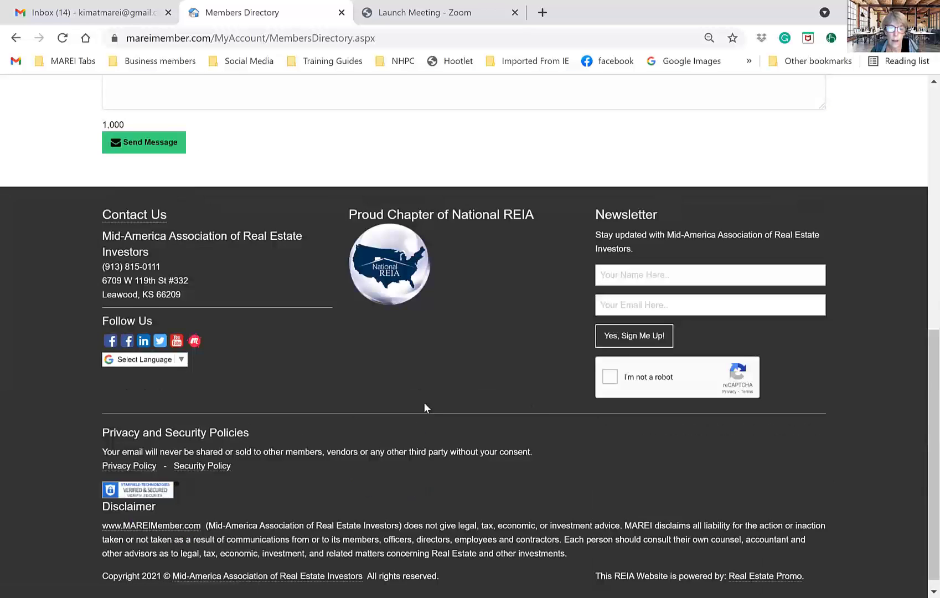
scroll(424, 403, up, 8)
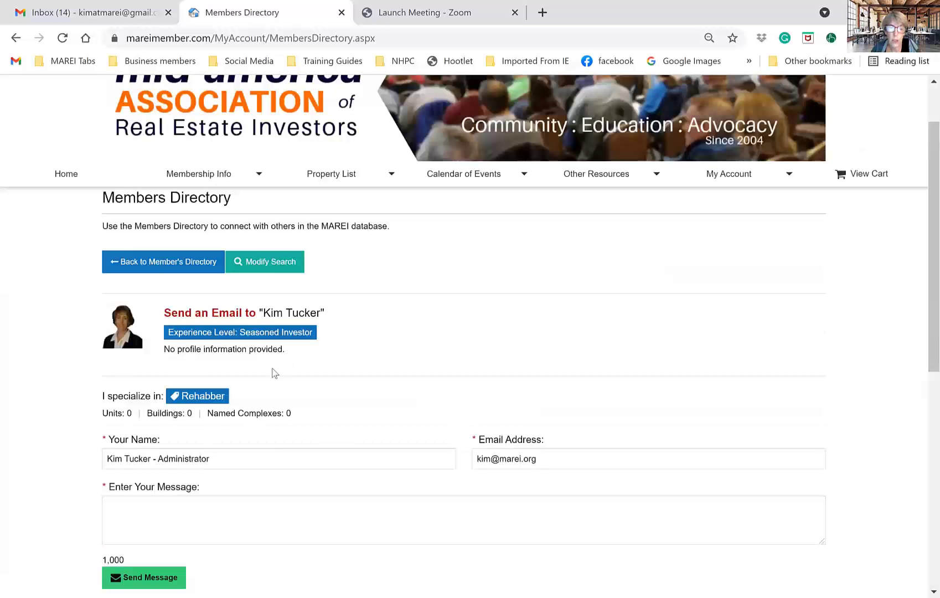
scroll(227, 374, down, 1)
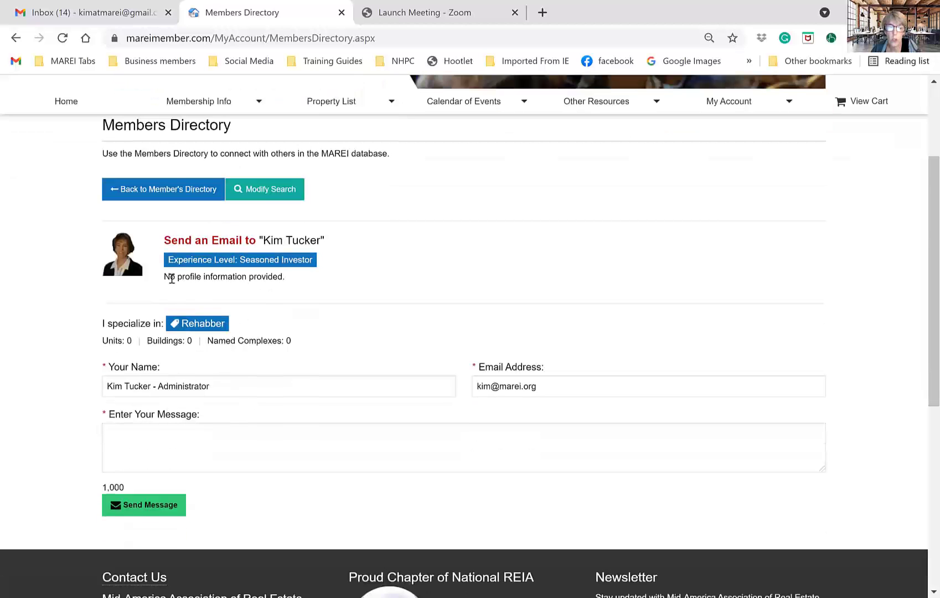
drag(170, 277, 295, 290)
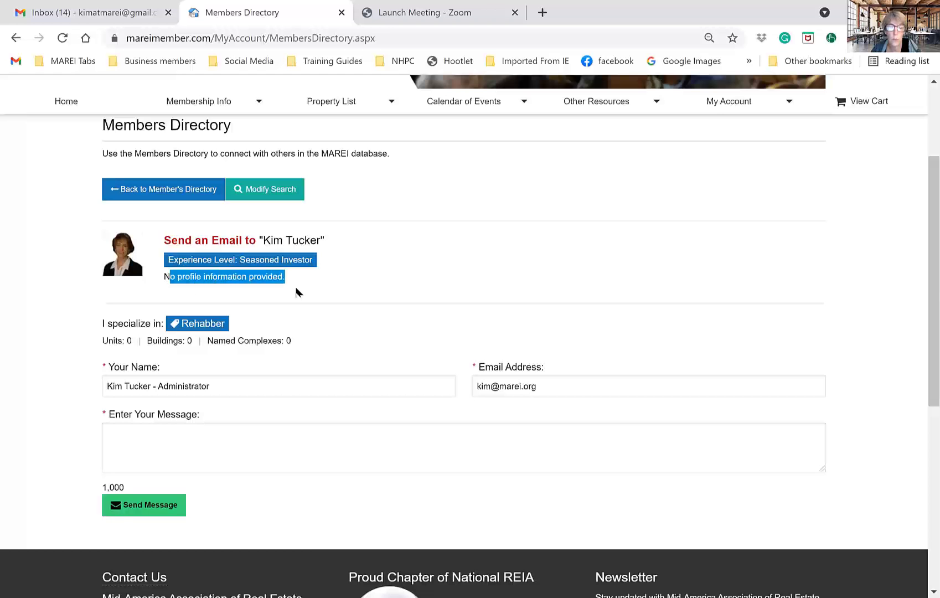
scroll(480, 350, up, 3)
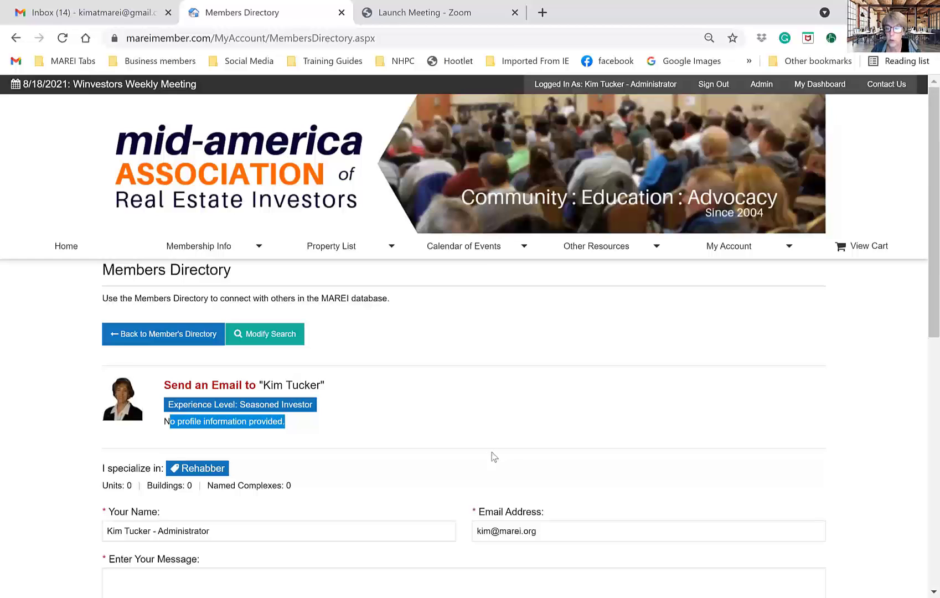
- Open About Me via My Profile > Edit Profile, where About Myself shows Not Available
mouse_move(730, 244)
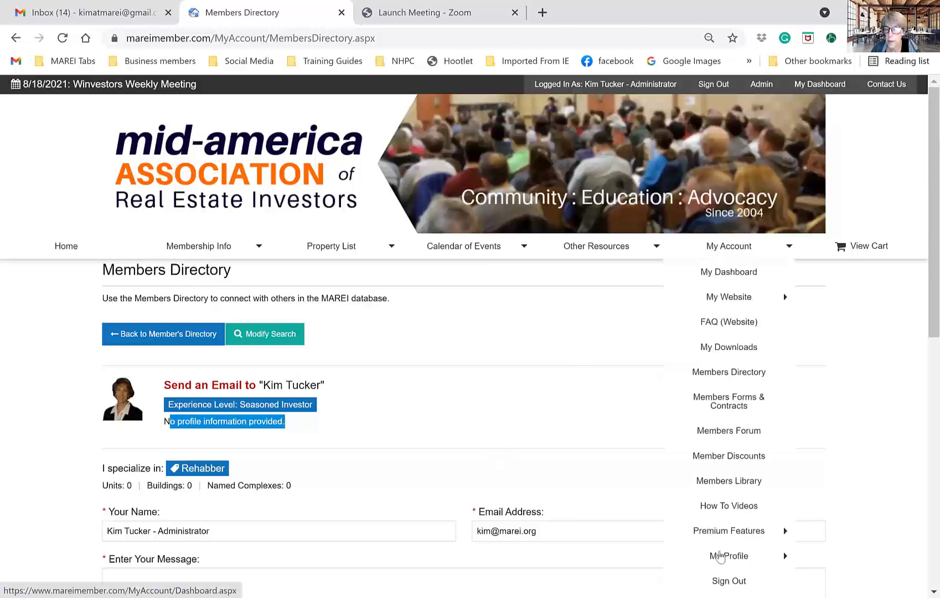
mouse_move(721, 559)
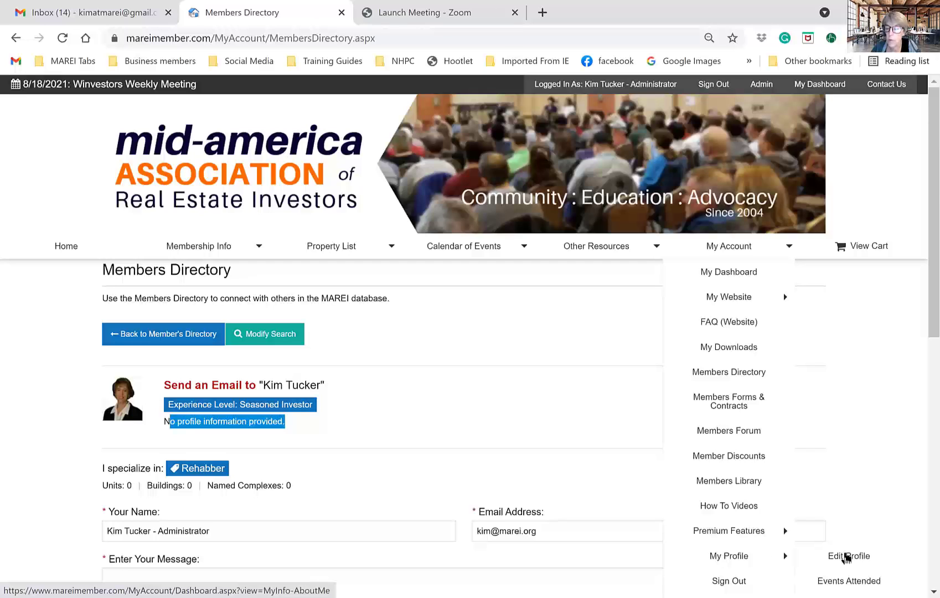
click(847, 557)
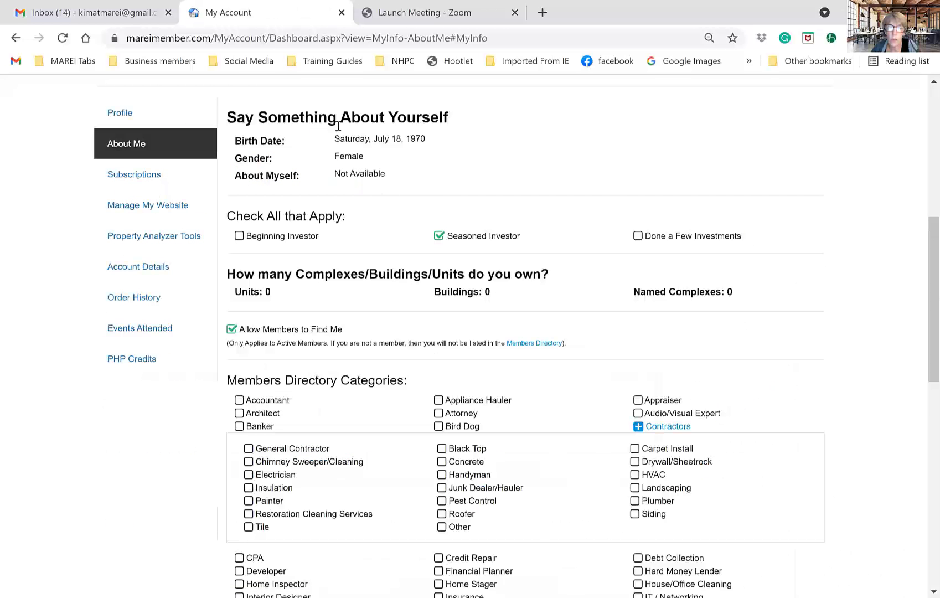
scroll(420, 408, down, 1)
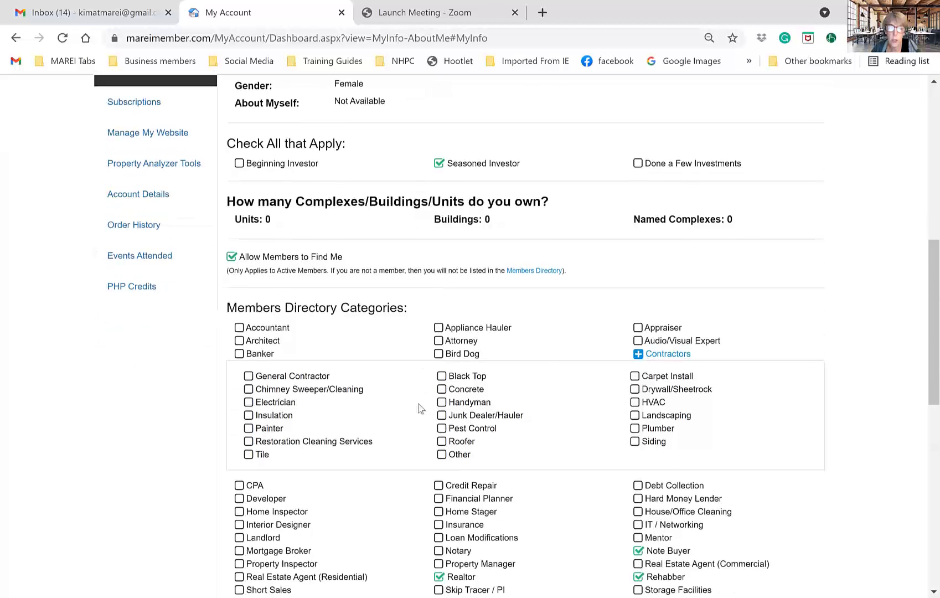
scroll(419, 408, up, 2)
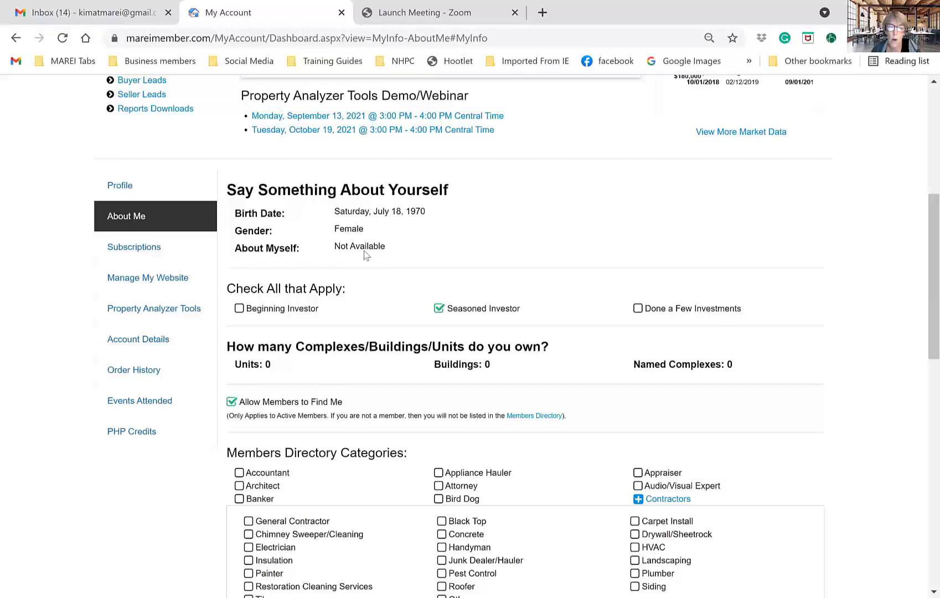
drag(332, 251, 362, 254)
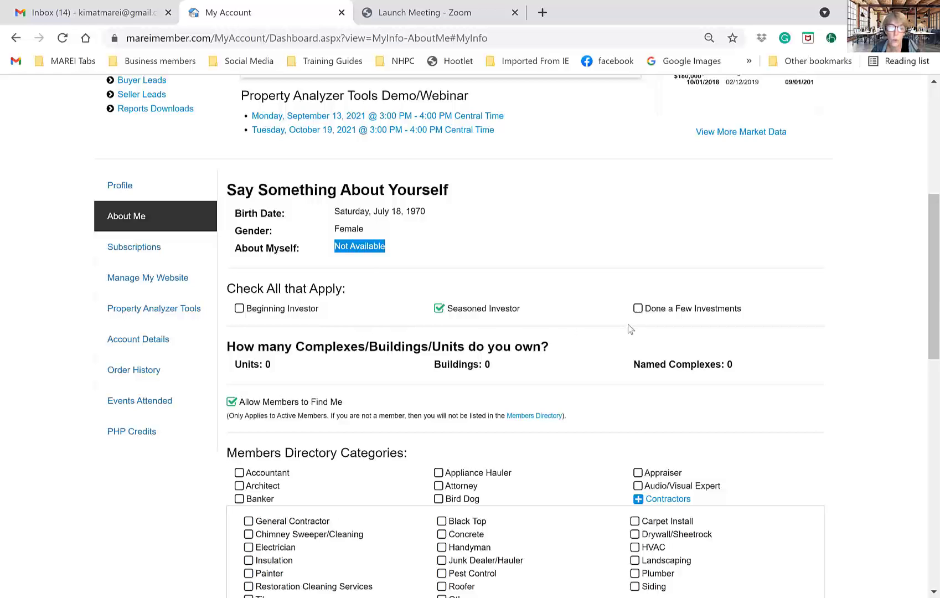
- Point out the Units, Buildings and Named Complexes counts, all at 0
scroll(628, 326, down, 3)
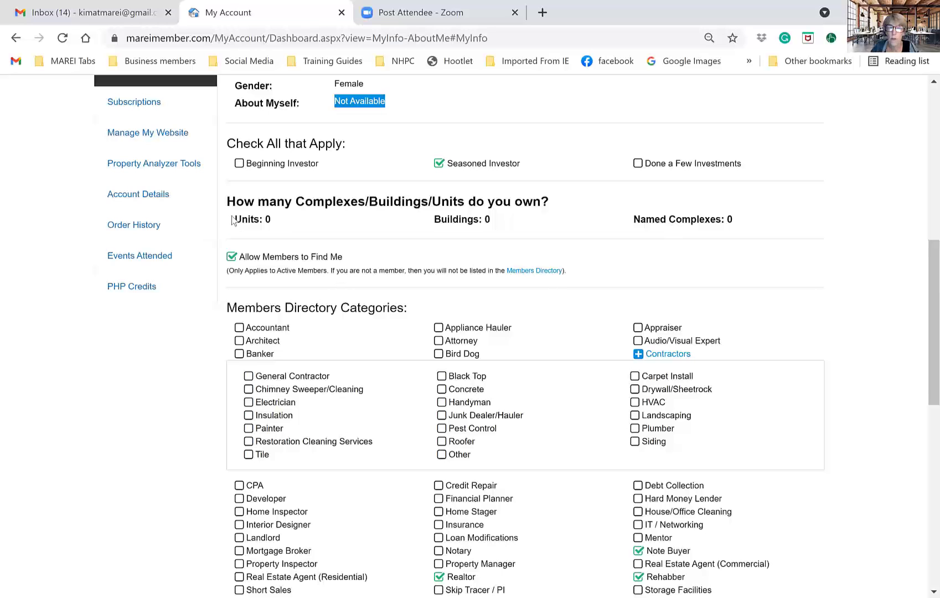
drag(234, 218, 269, 223)
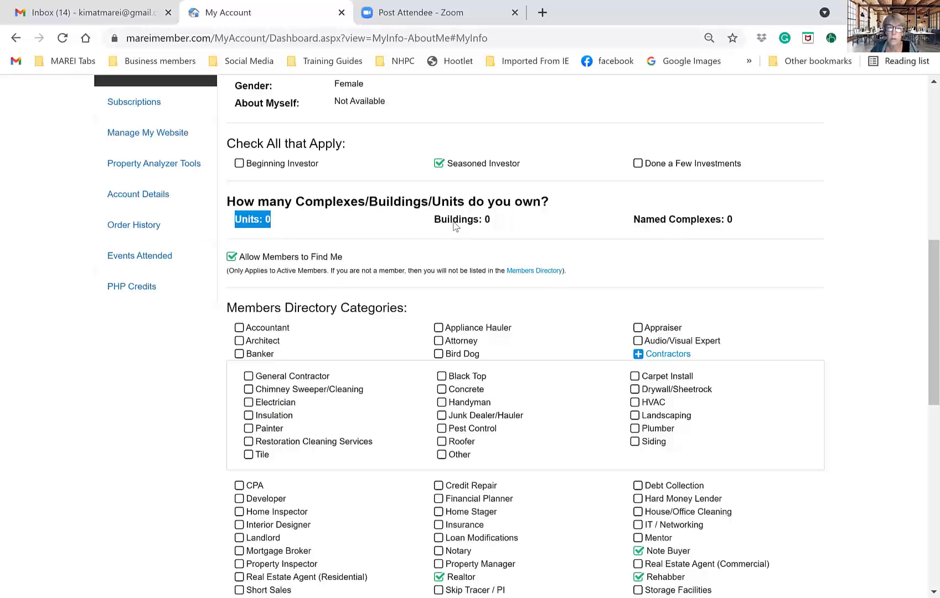
drag(453, 219, 490, 222)
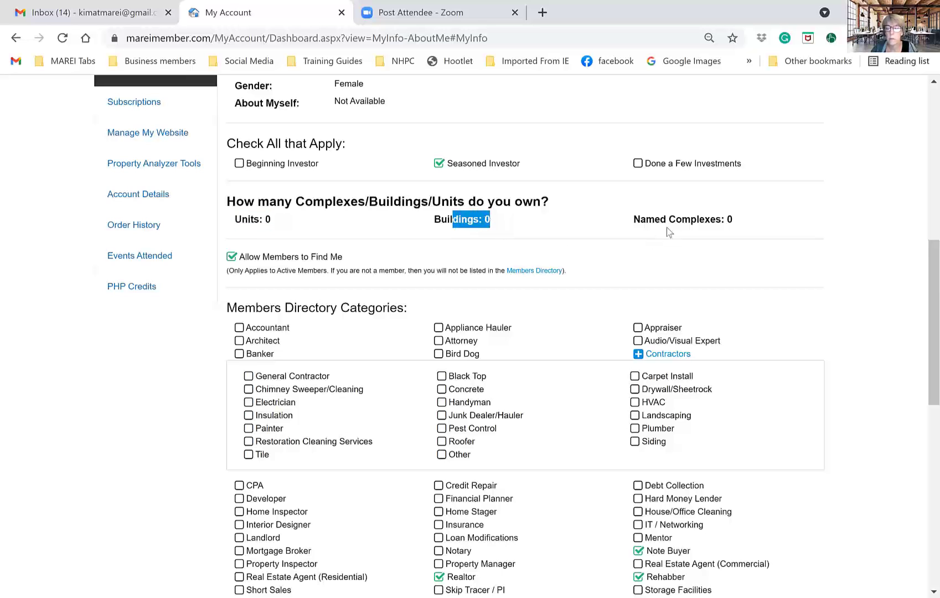
drag(669, 221, 676, 220)
drag(742, 232, 743, 232)
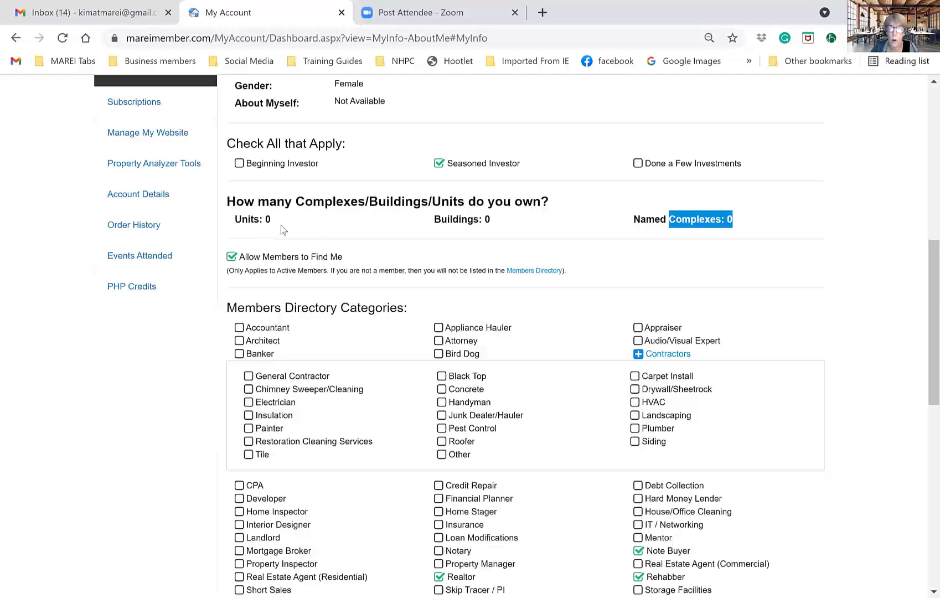
- Review Allow Members to Find Me and the Note Buyer, Realtor, Rehabber, Wholesaler categories
scroll(288, 265, down, 2)
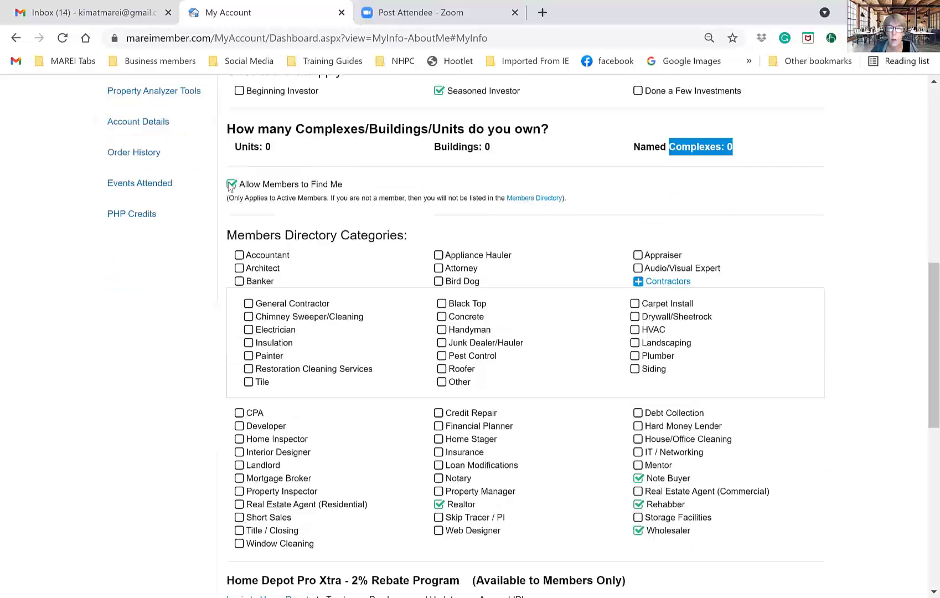
click(232, 187)
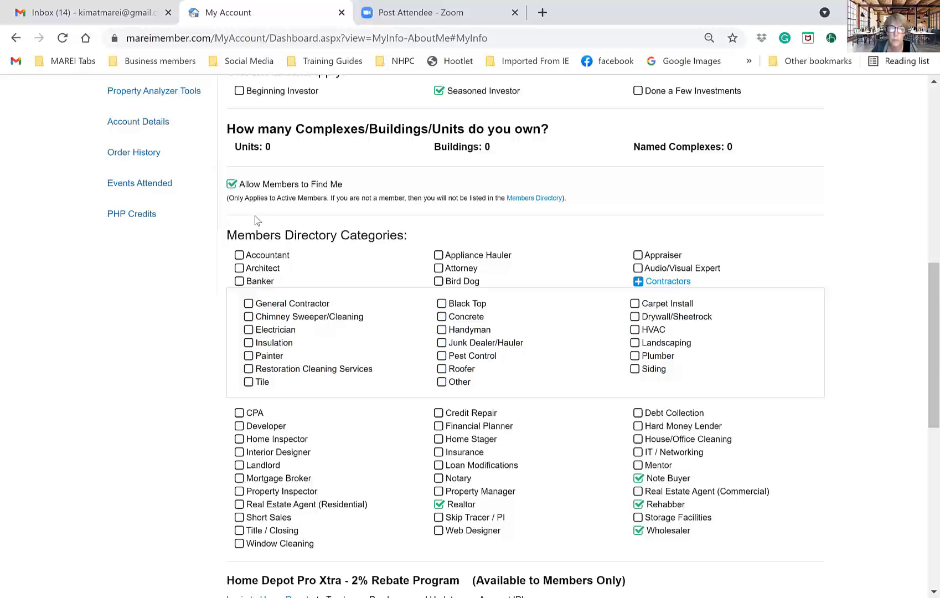
scroll(255, 220, down, 1)
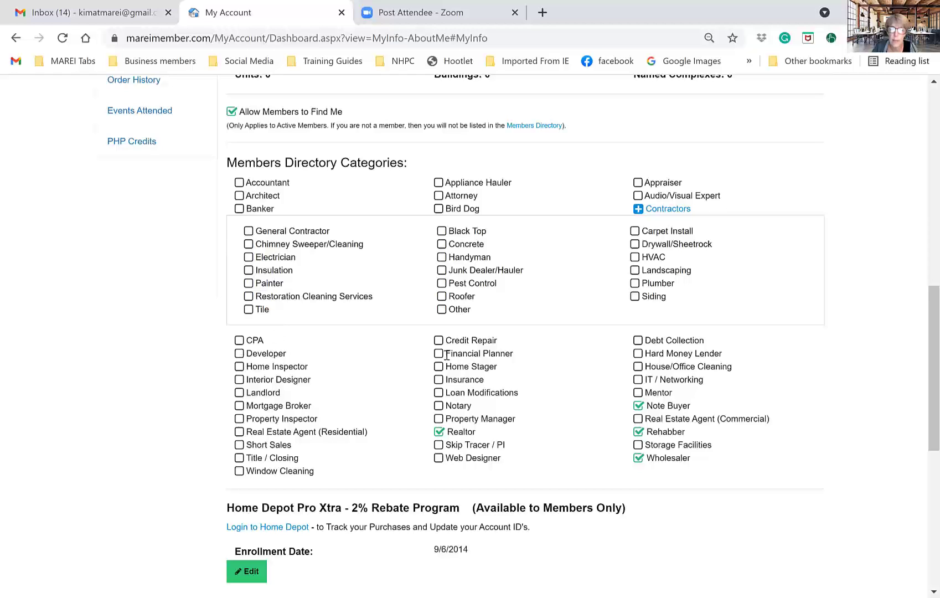
drag(483, 366, 486, 388)
click(486, 388)
scroll(303, 190, down, 5)
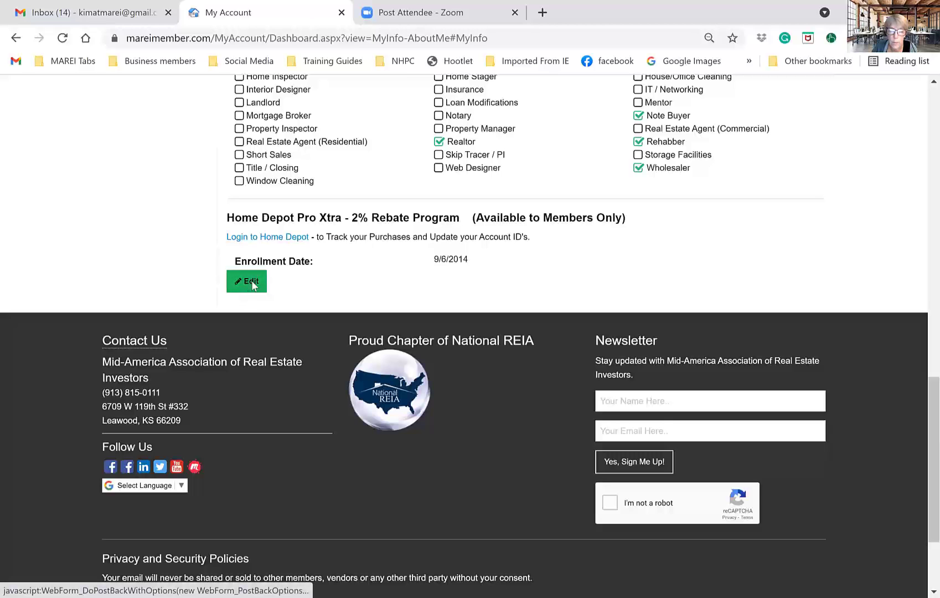
- Edit About Me and type a bio on flipping houses and trading notes, with website and cell number
click(248, 282)
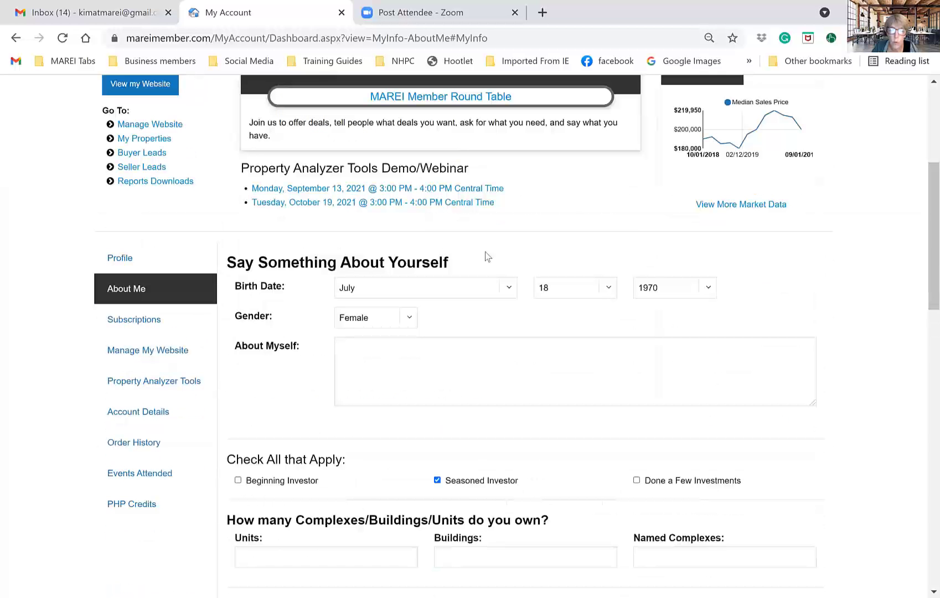
click(497, 371)
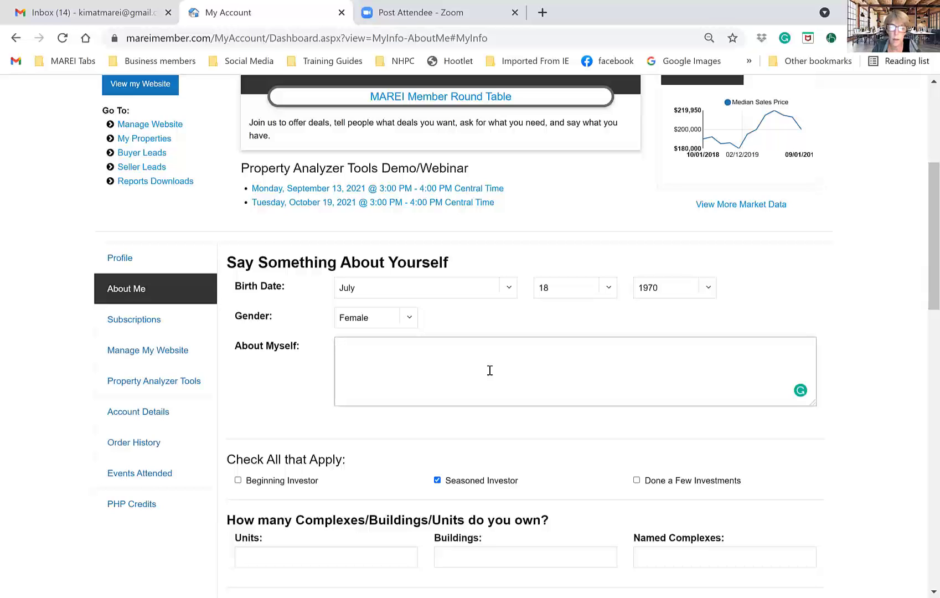
text(Kim and Family buy and flip houses, rehab and flip houses, and buy and )
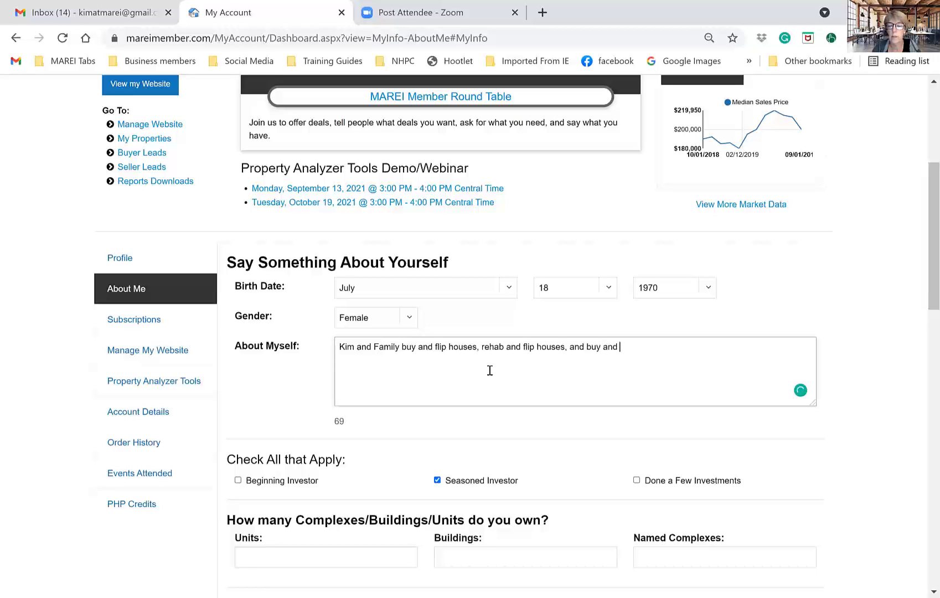
text(sell notes.  To get on ou)
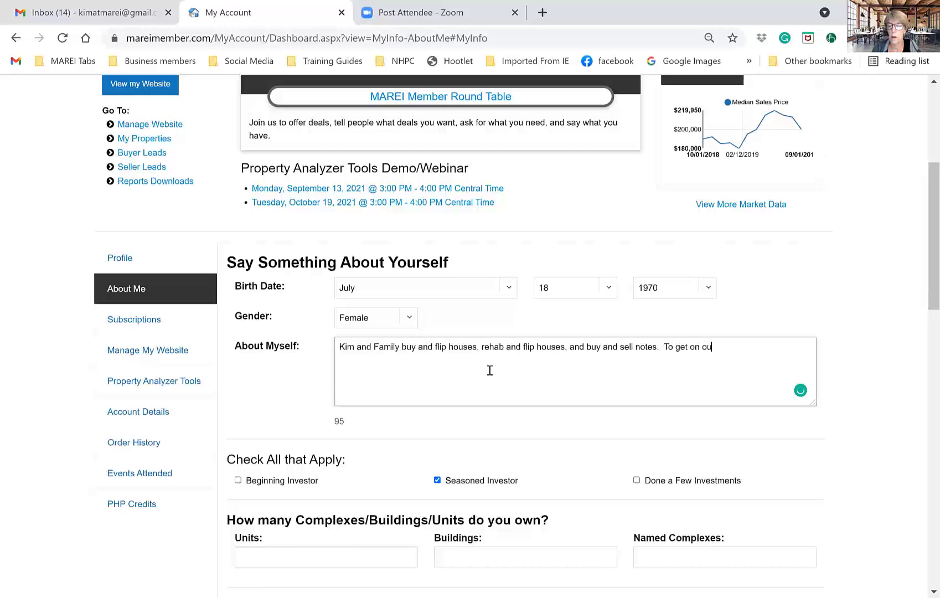
text(r buyer's list or contact us, you can visit our website at www.)
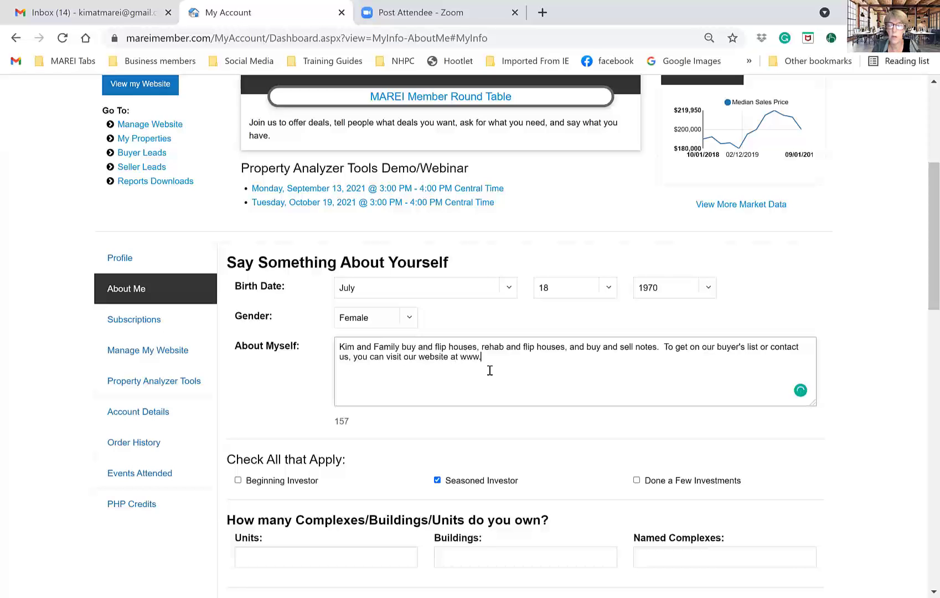
text(KCInvest.c)
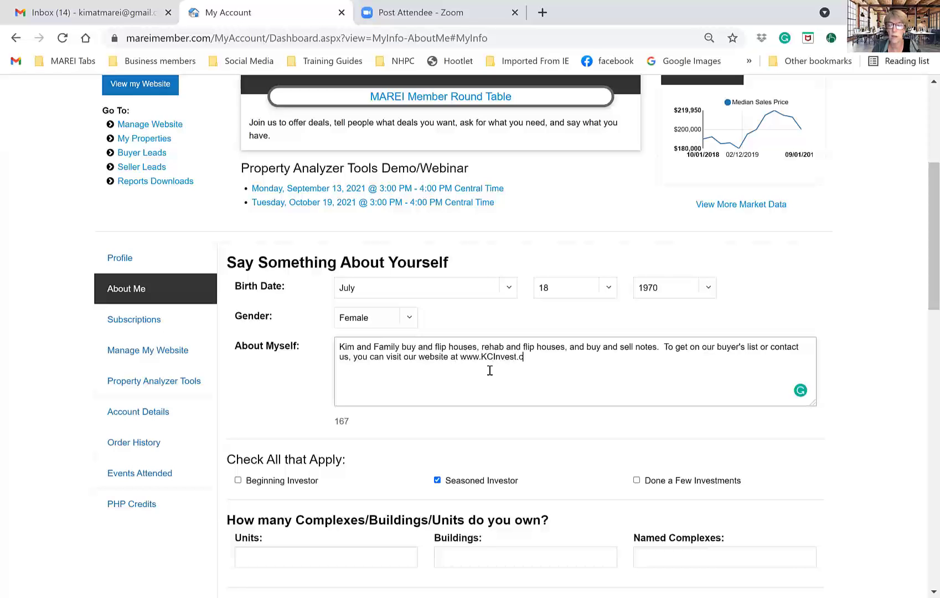
text(om or you can can)
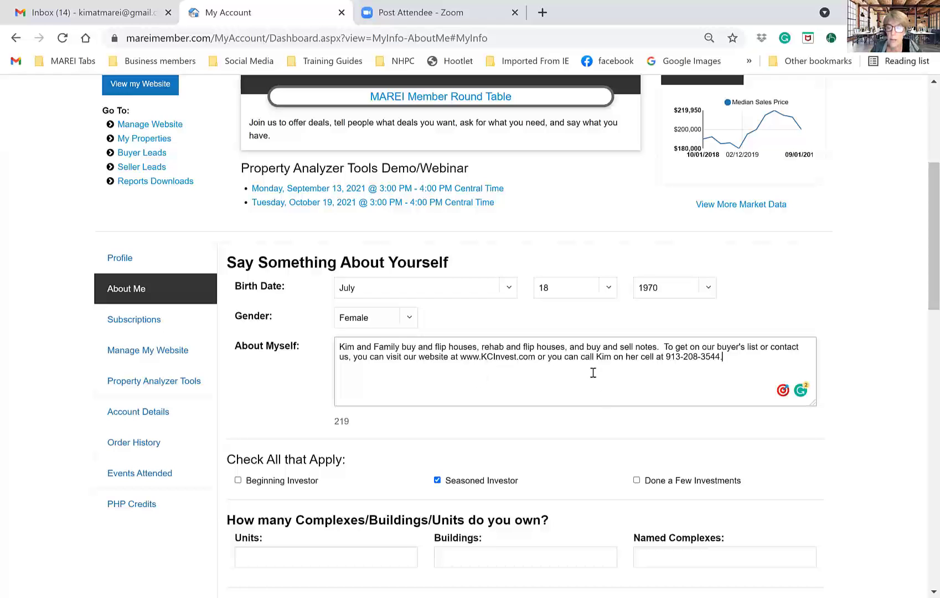
- Step through the Units, Buildings and Named Complexes count fields of the edit form
scroll(677, 386, down, 4)
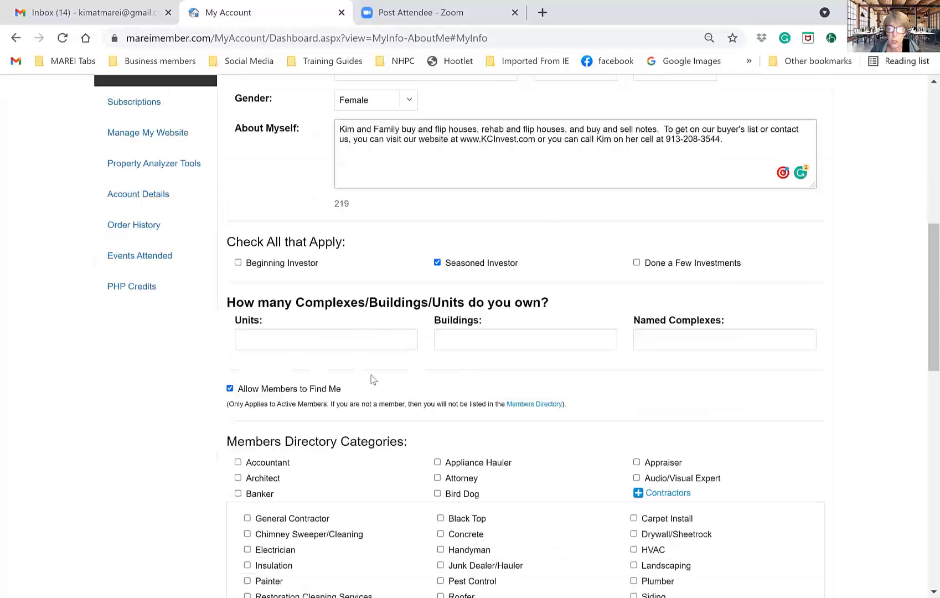
click(346, 338)
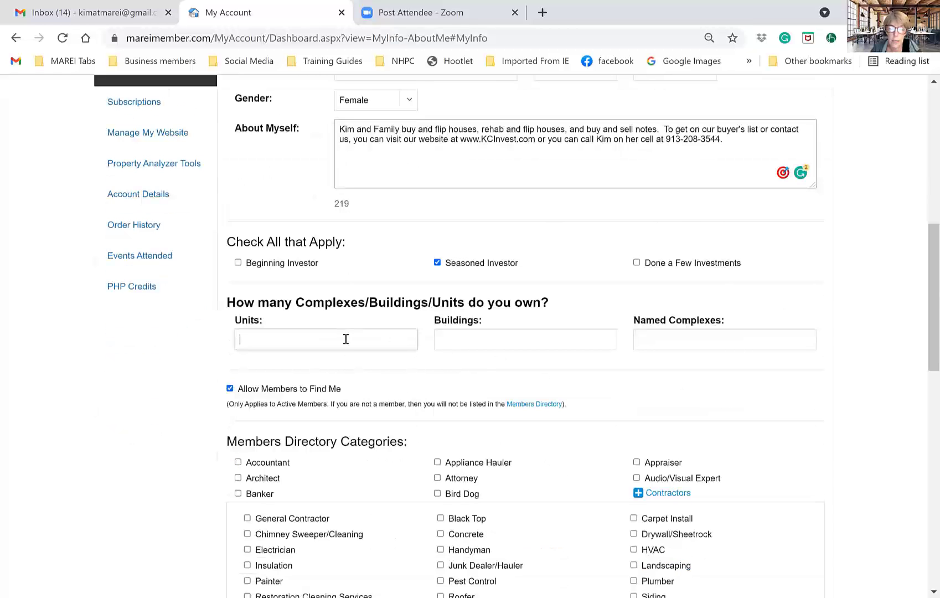
click(504, 334)
click(681, 348)
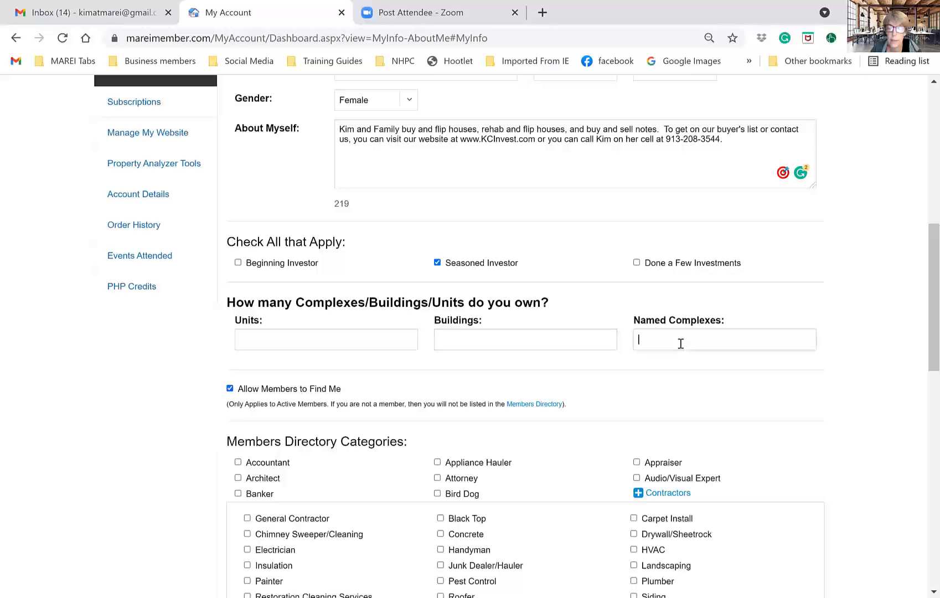
click(267, 338)
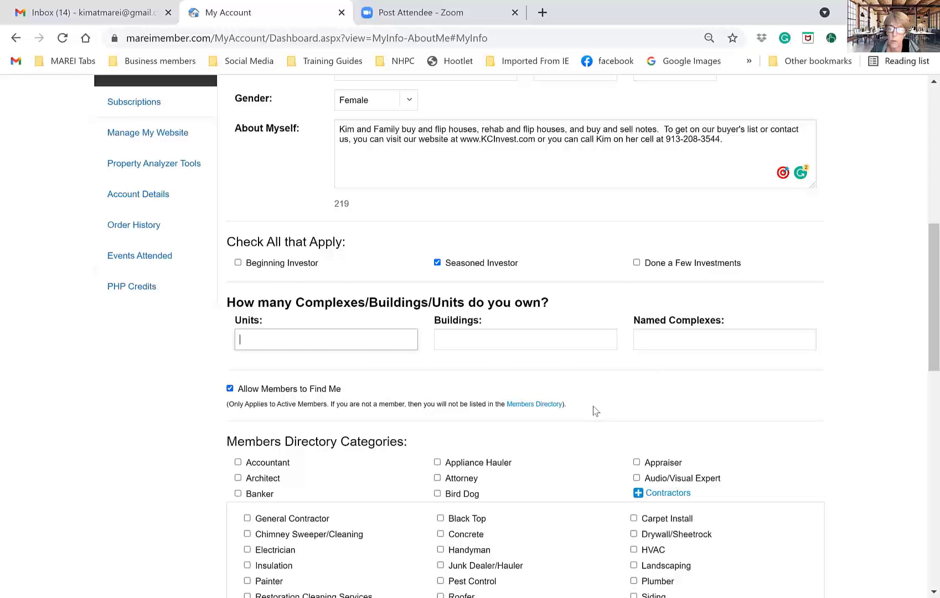
- Save the bio with Note Buyer, Realtor, Rehabber and Wholesaler checked as directory categories
scroll(595, 410, down, 4)
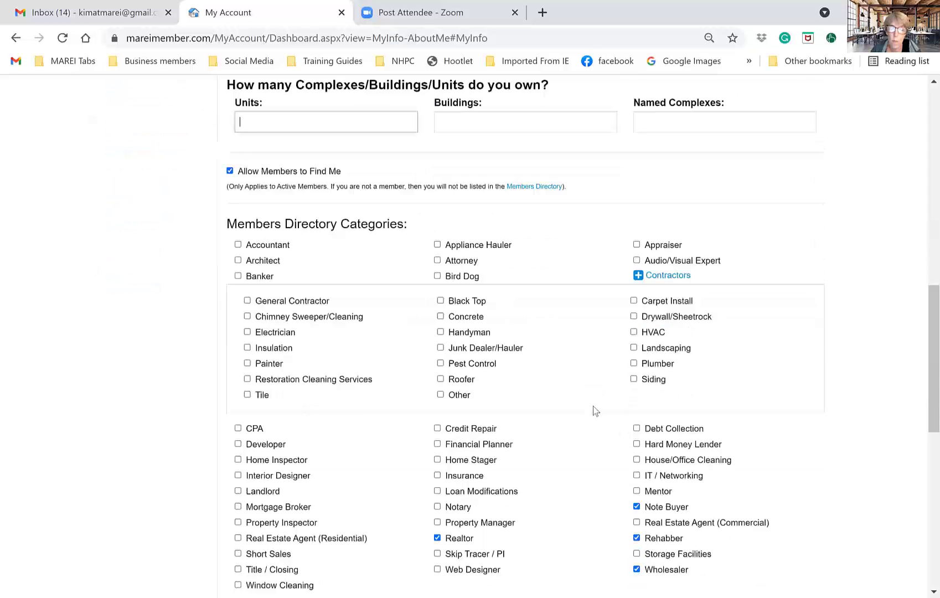
scroll(594, 409, down, 4)
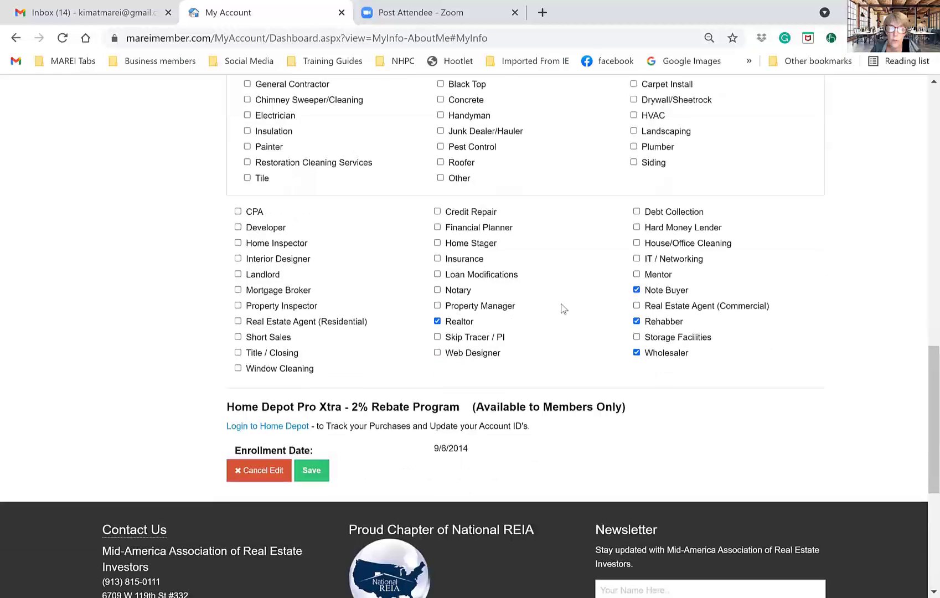
scroll(285, 324, down, 1)
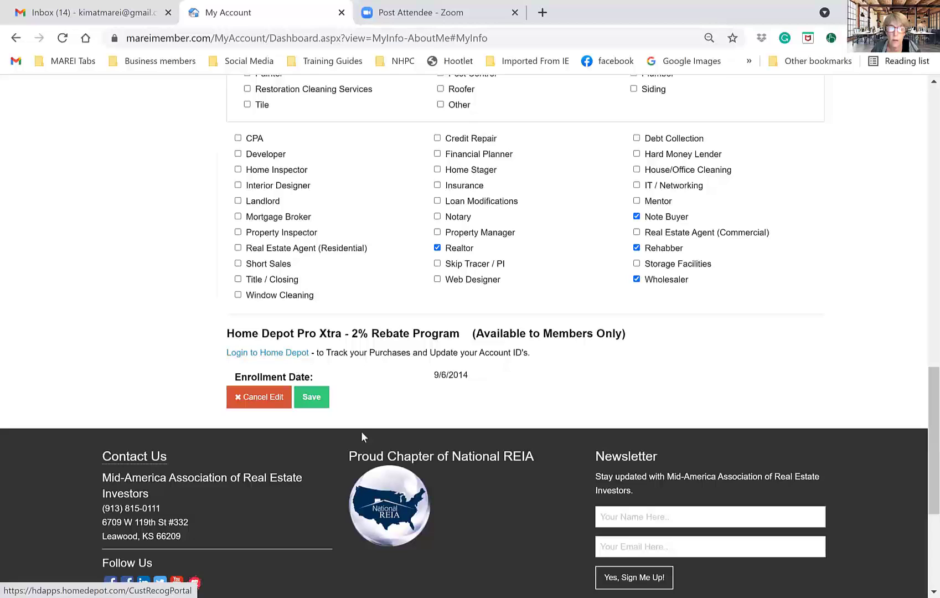
click(312, 398)
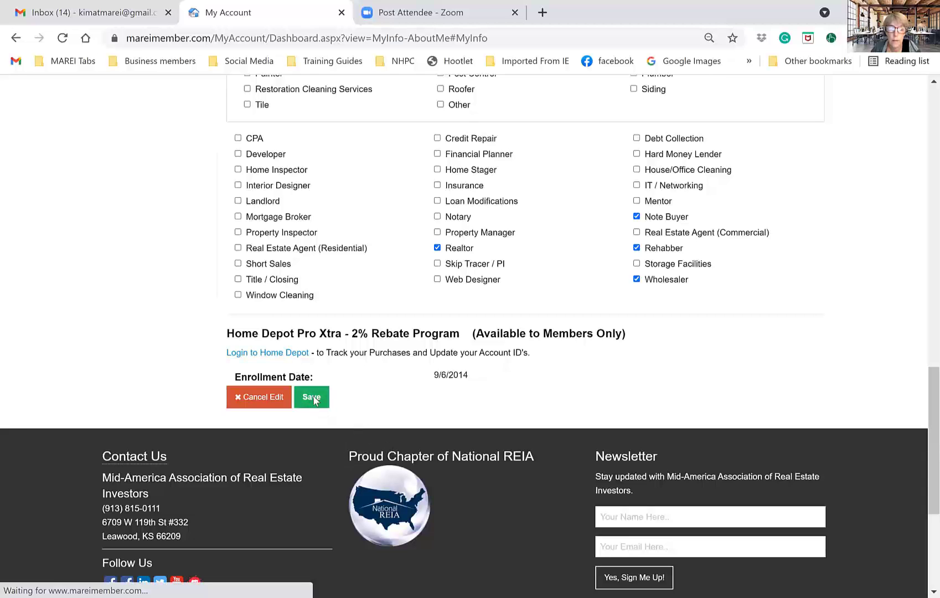
scroll(312, 395, up, 20)
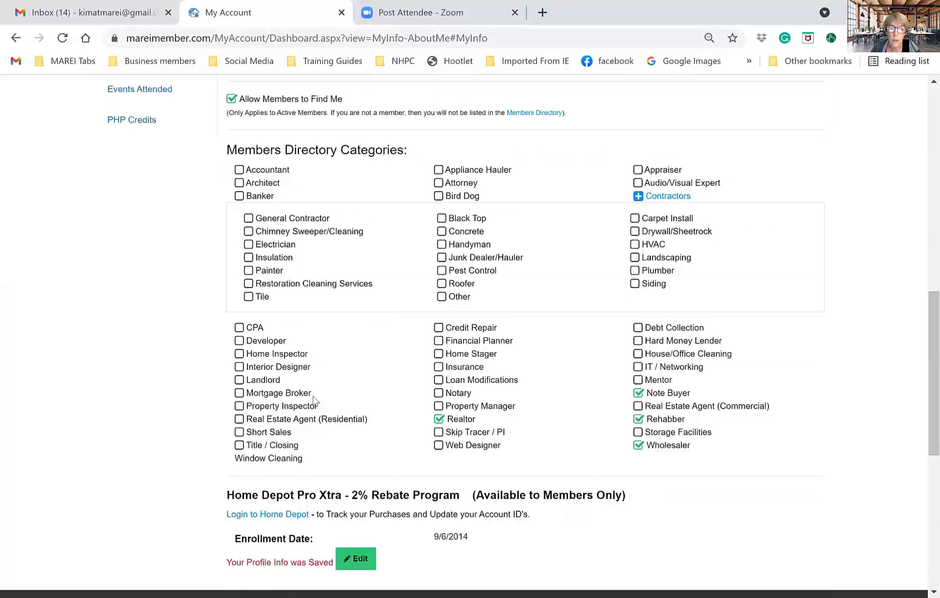
scroll(734, 493, up, 4)
mouse_move(749, 253)
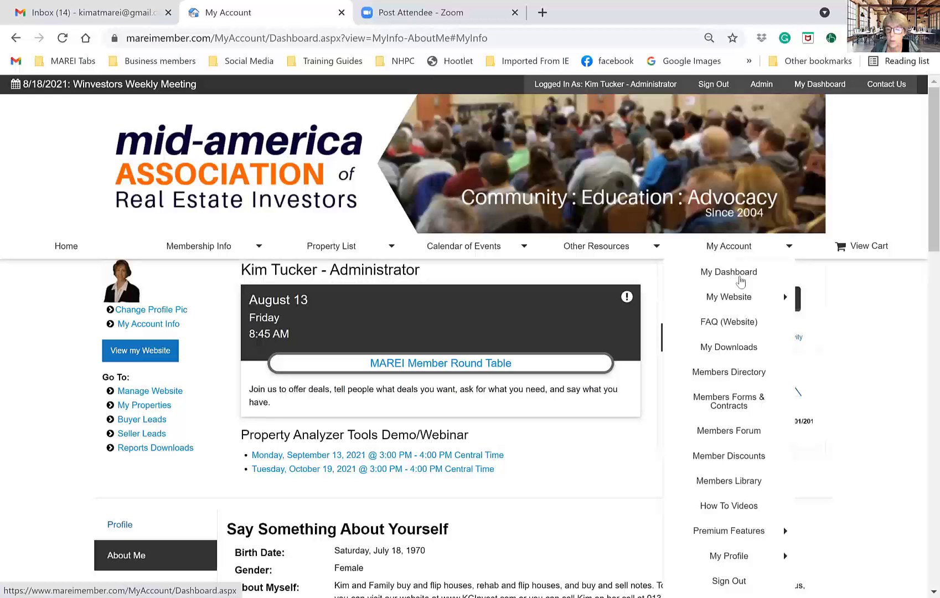
- Open one member's directory listing, go back, and reopen the Members Directory's 6-member results
click(735, 376)
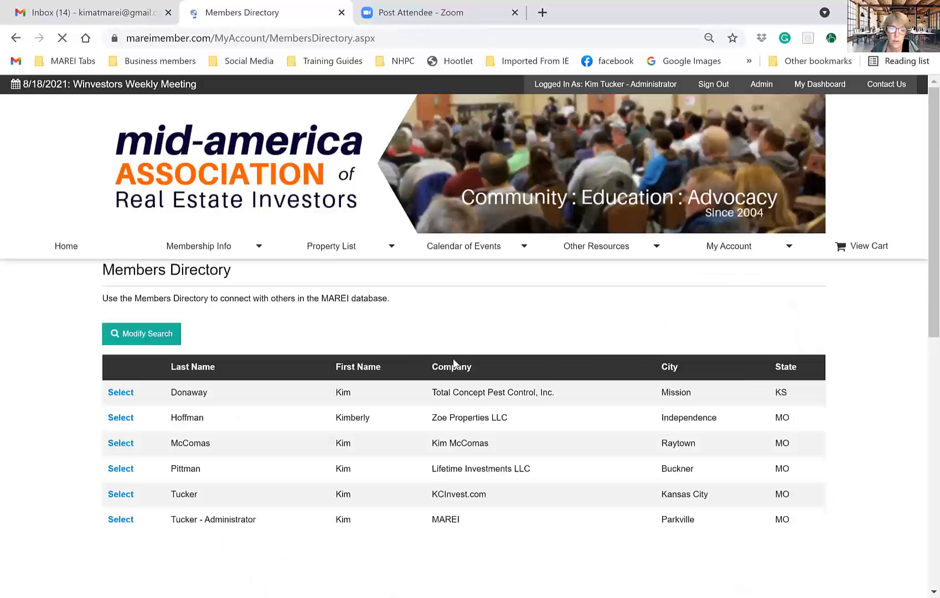
scroll(454, 362, down, 1)
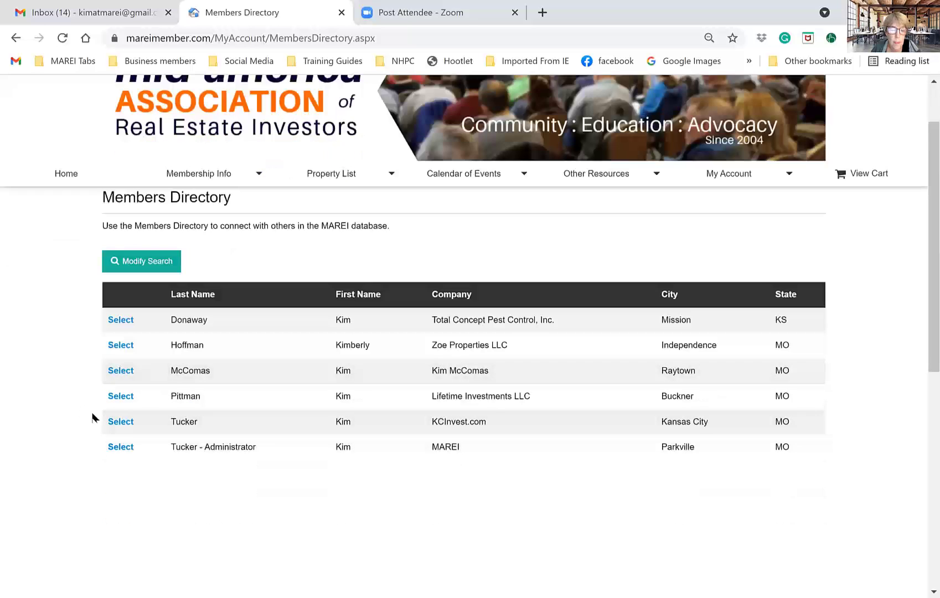
click(120, 423)
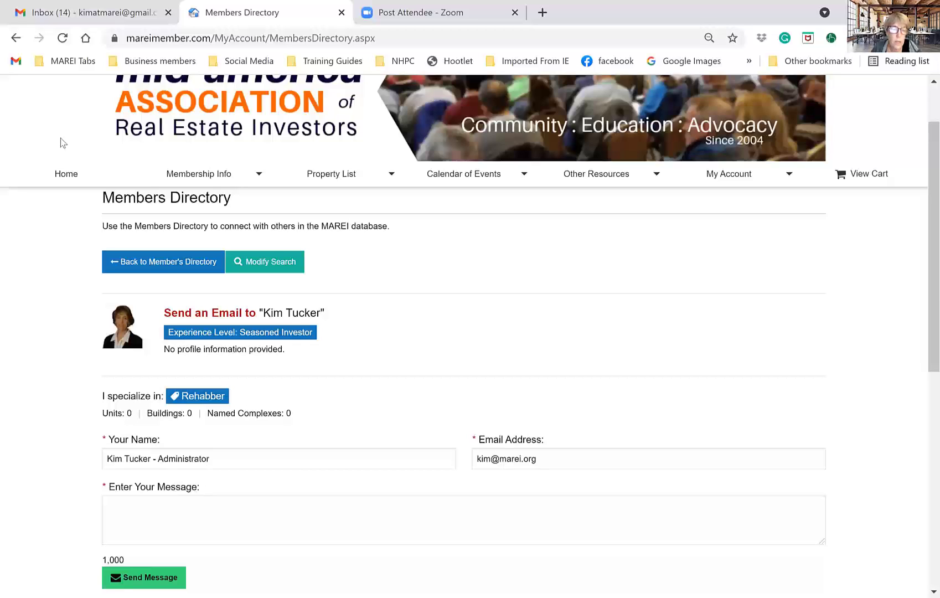
click(153, 276)
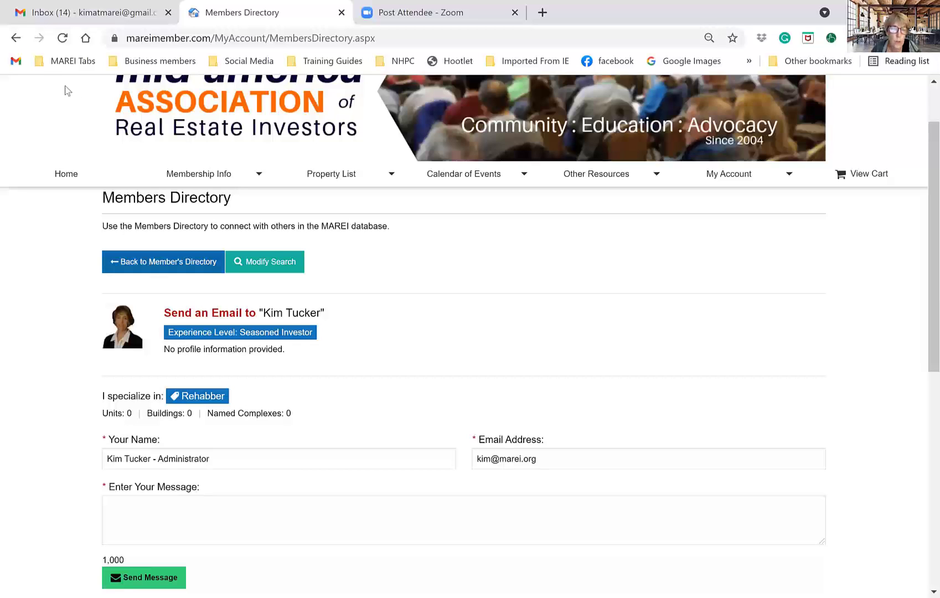
click(16, 37)
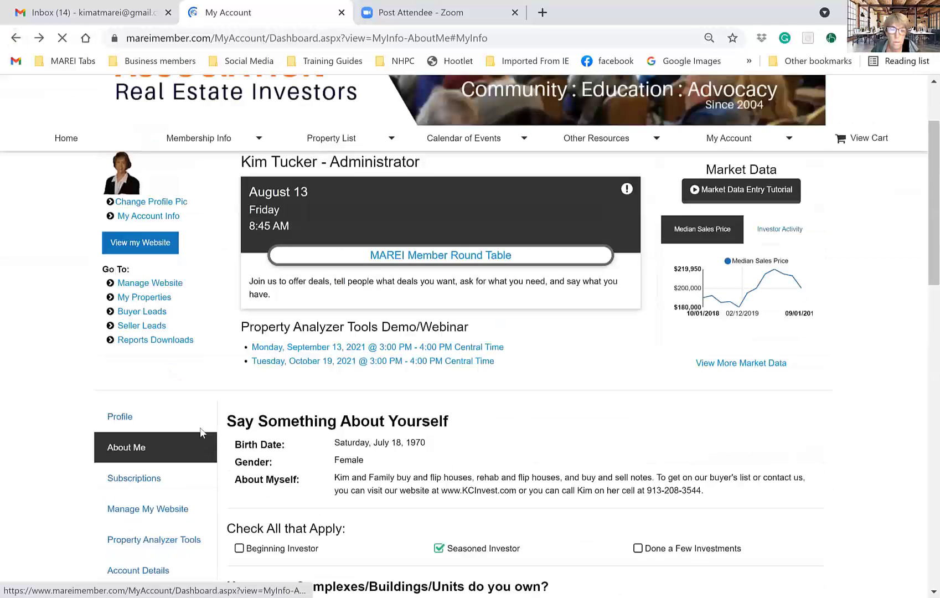
mouse_move(741, 169)
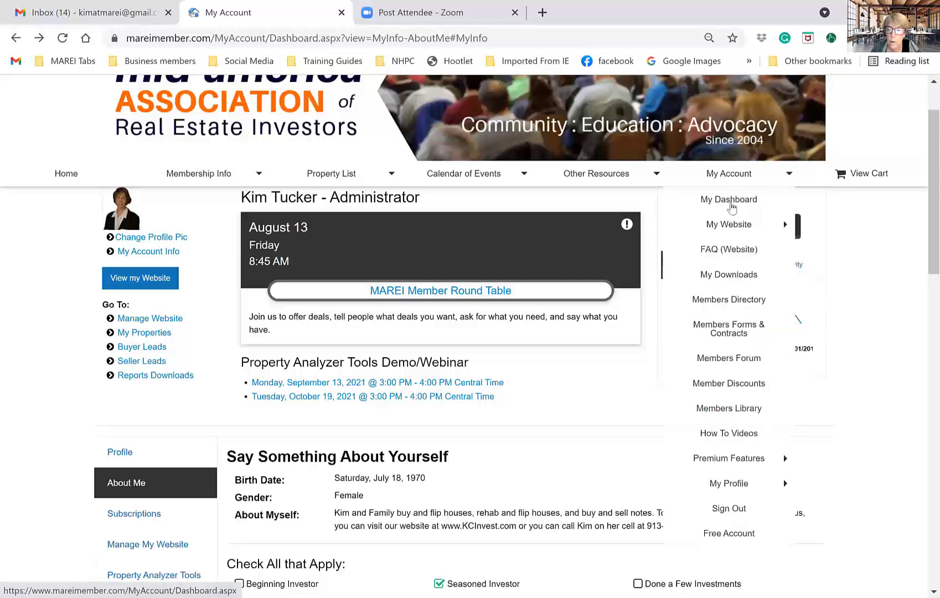
click(719, 302)
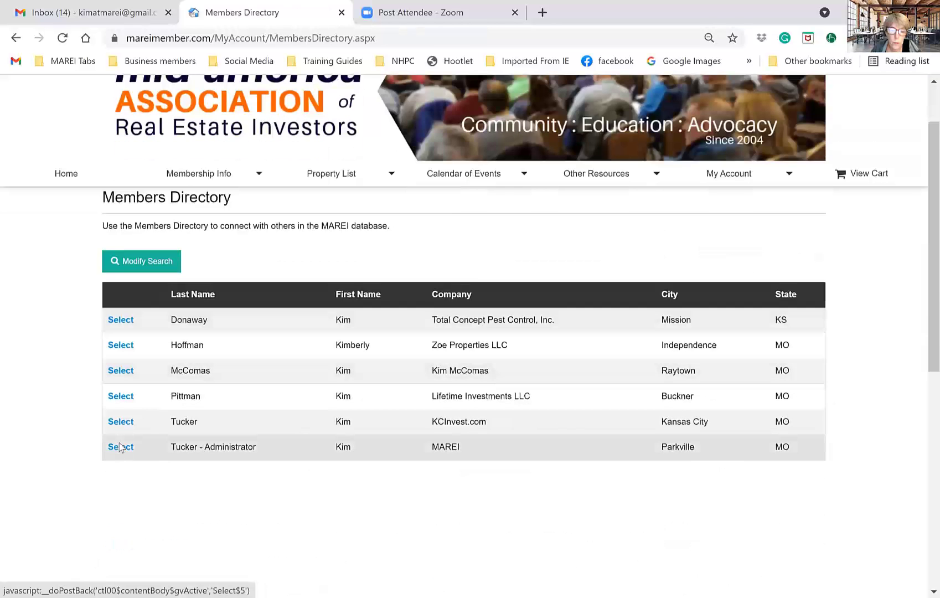
- Open your own listing and highlight the saved bio and the cell phone number within it
click(119, 444)
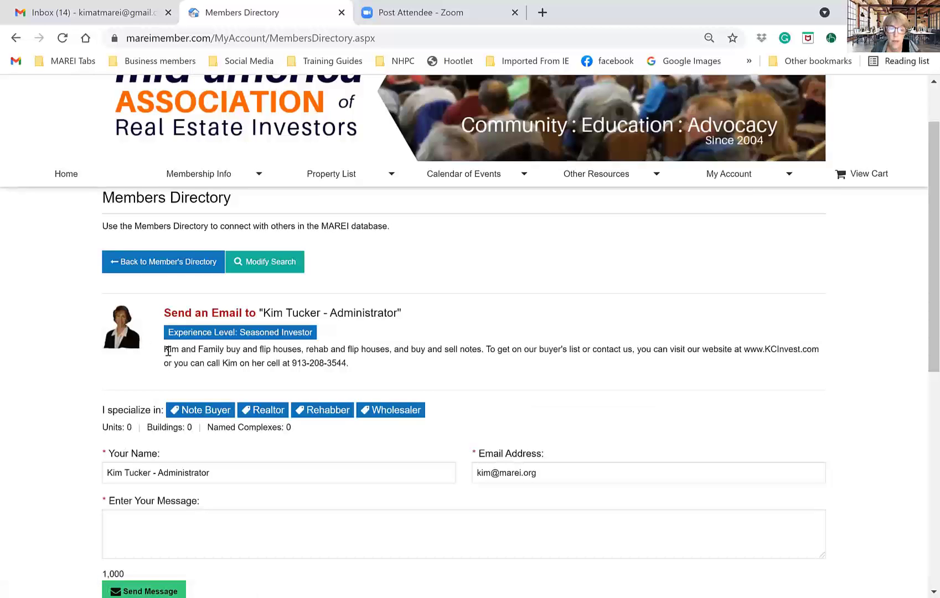
drag(165, 350, 350, 381)
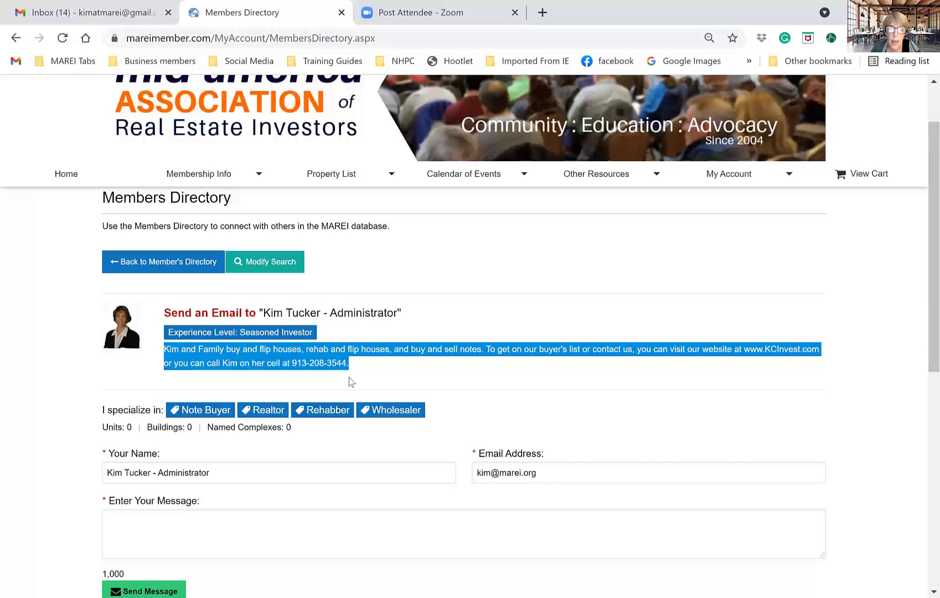
click(433, 382)
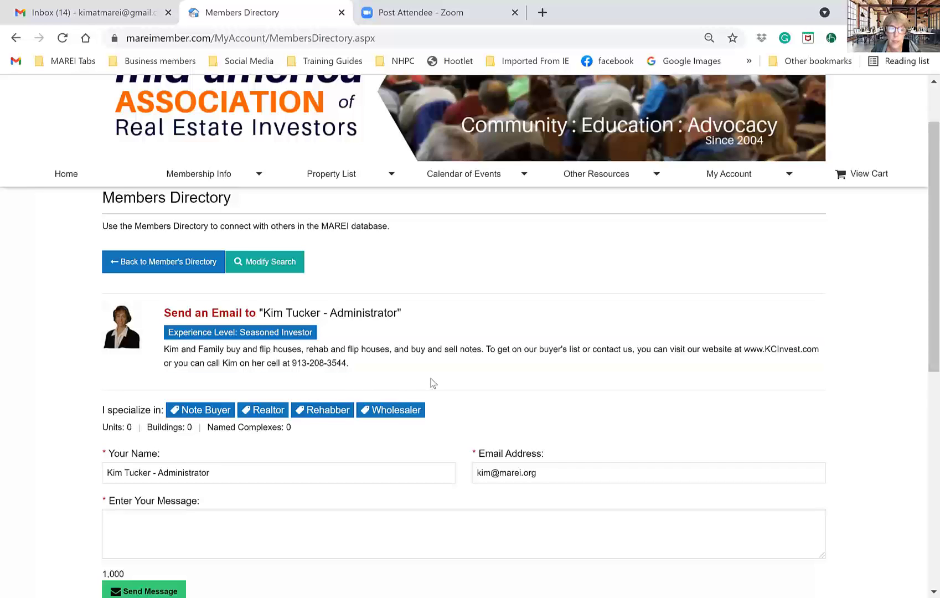
scroll(433, 383, down, 3)
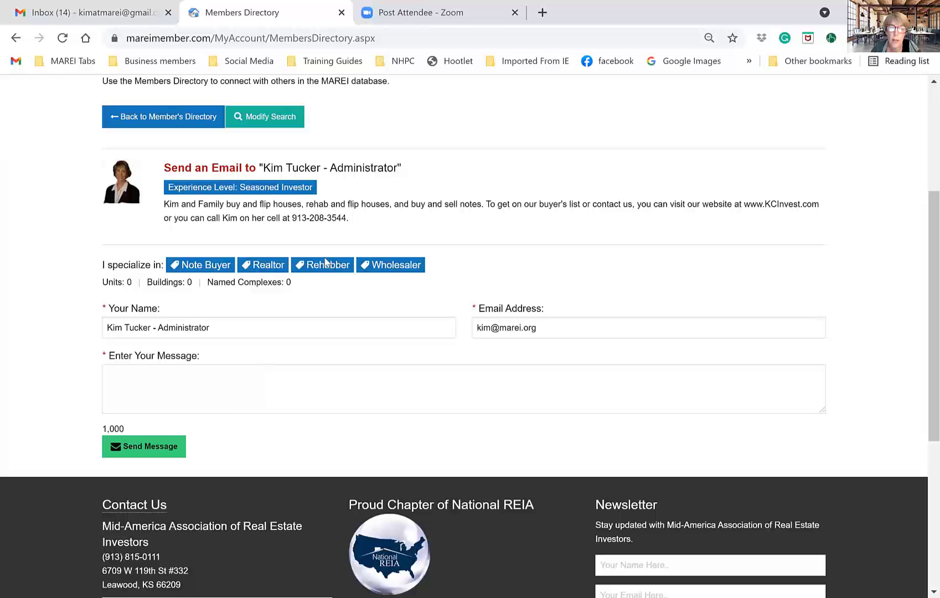
drag(296, 219, 347, 219)
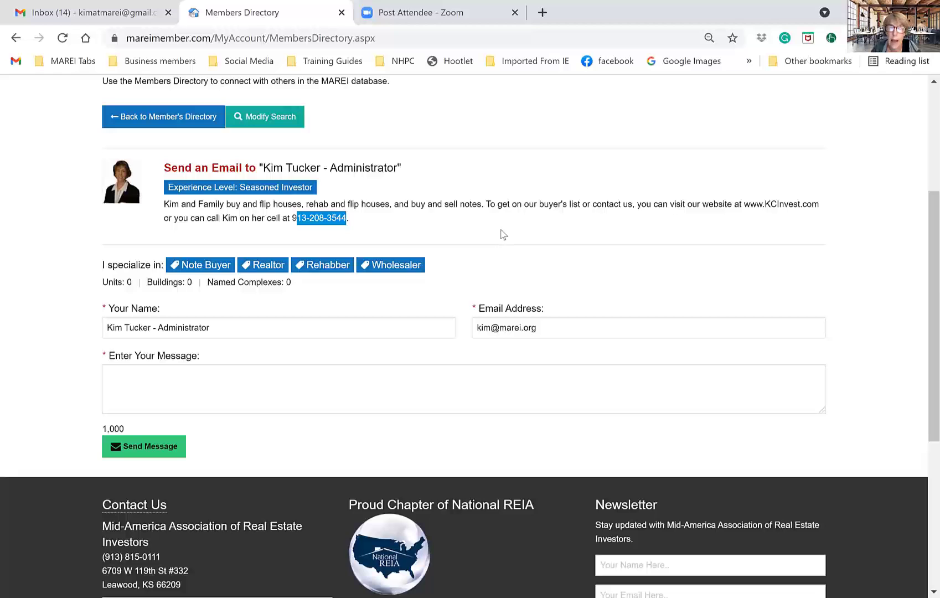
scroll(501, 233, up, 4)
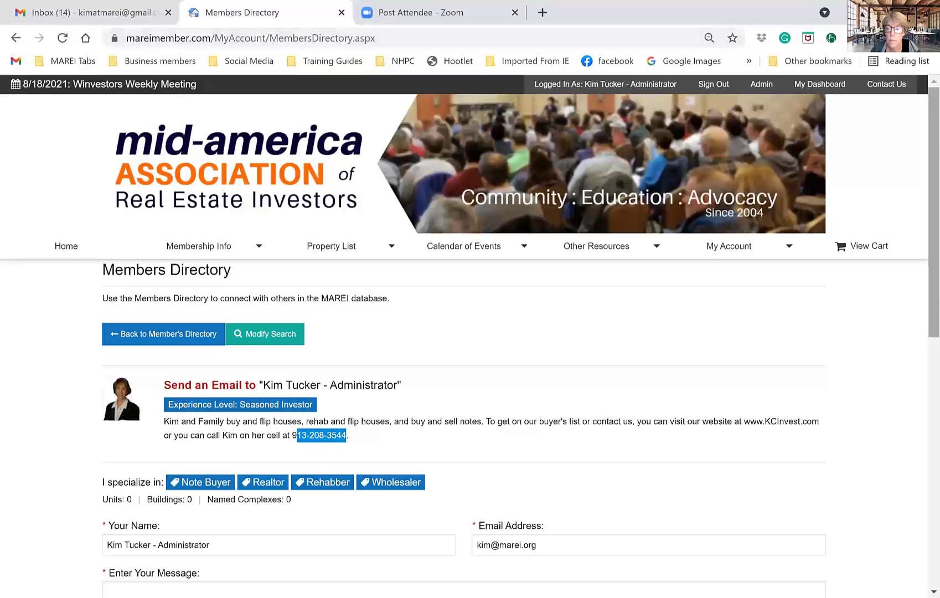
- Go back to the Members Directory list from My Account, with the first-name search term still filled in
mouse_move(741, 249)
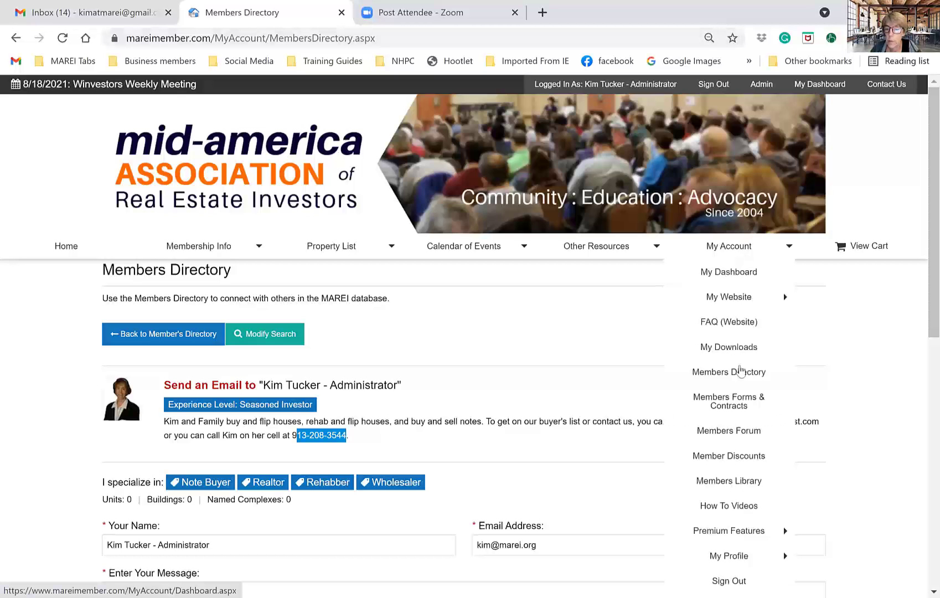
click(740, 372)
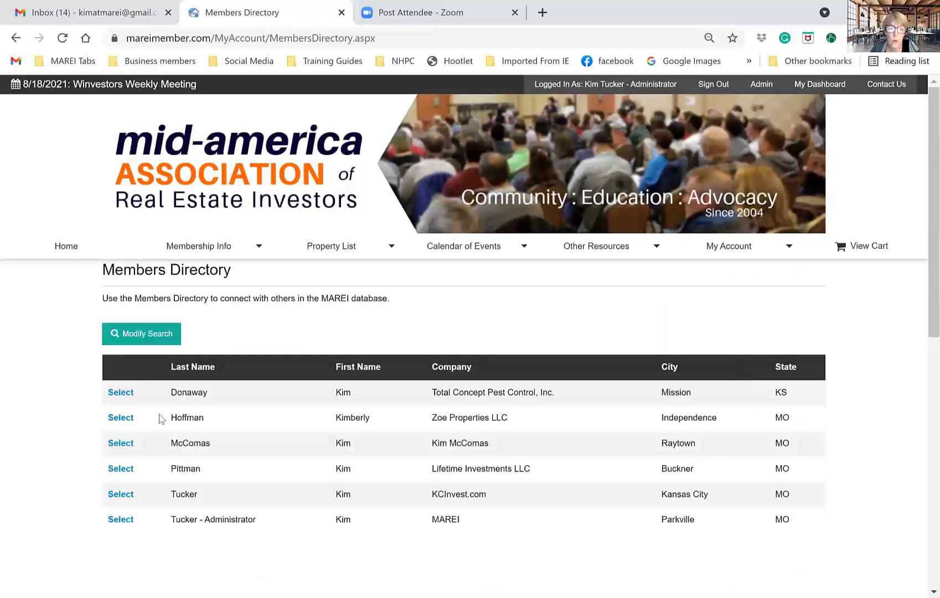
scroll(280, 433, down, 3)
scroll(332, 429, up, 2)
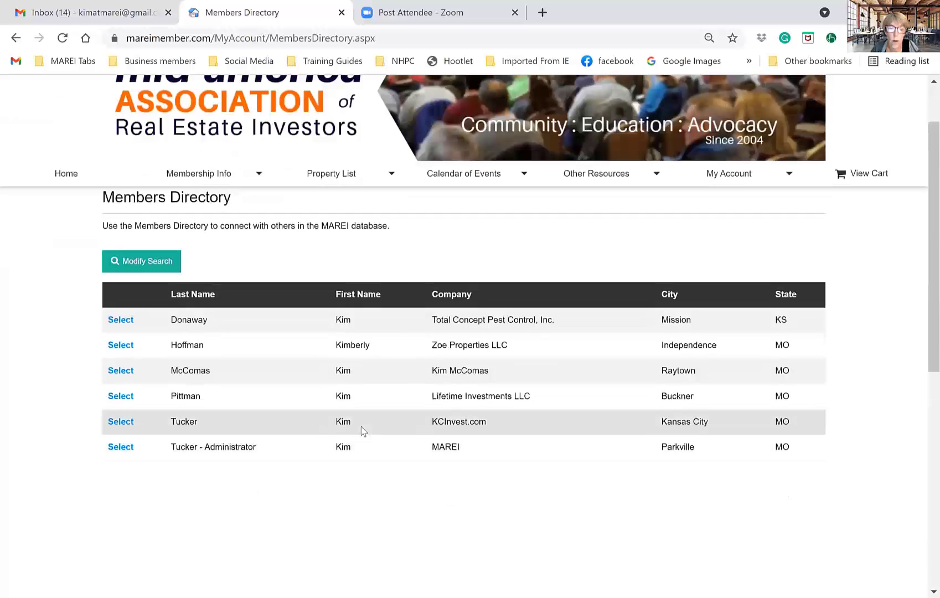
click(148, 267)
double_click(145, 318)
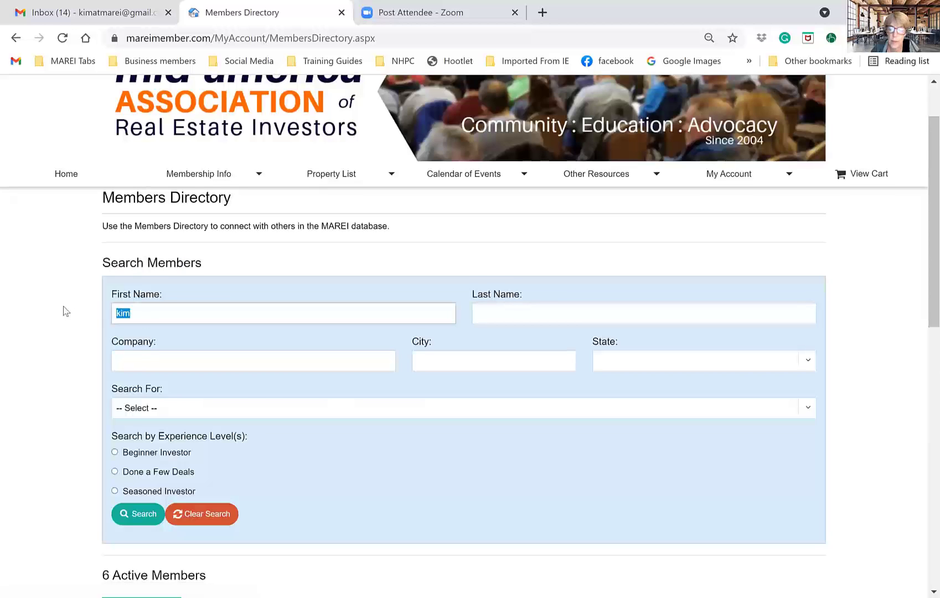
key(BackSpace)
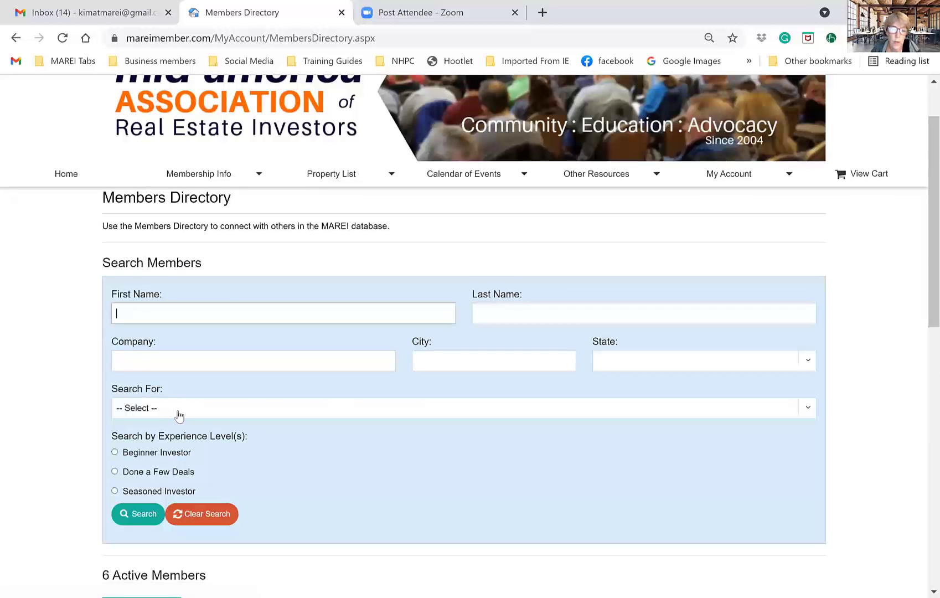
click(178, 415)
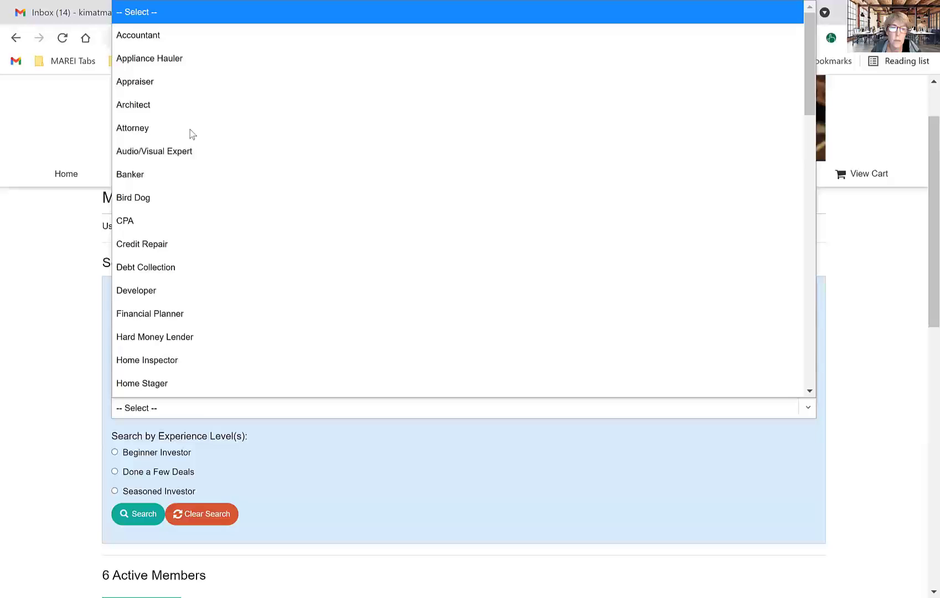
click(170, 29)
scroll(371, 411, down, 3)
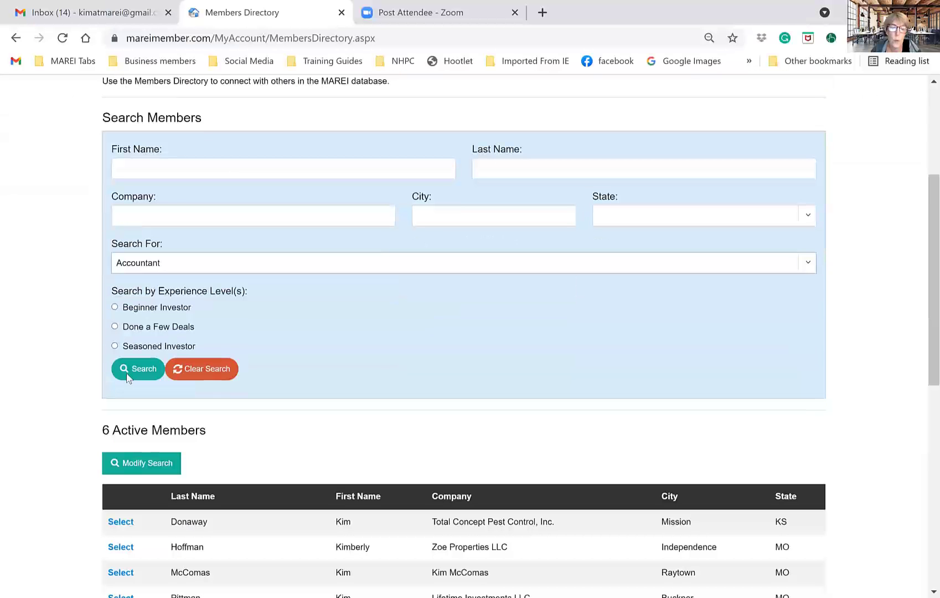
click(140, 376)
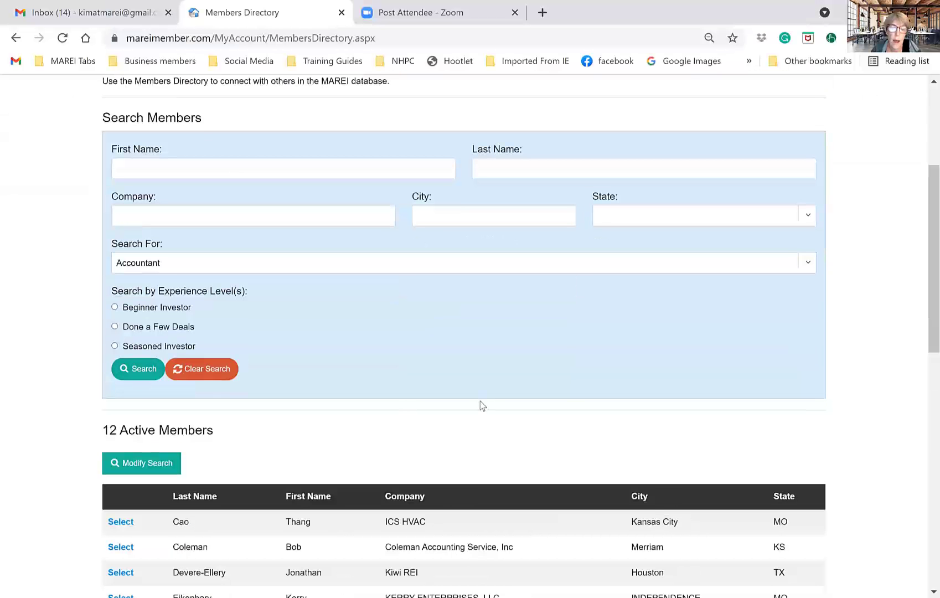
scroll(481, 406, down, 3)
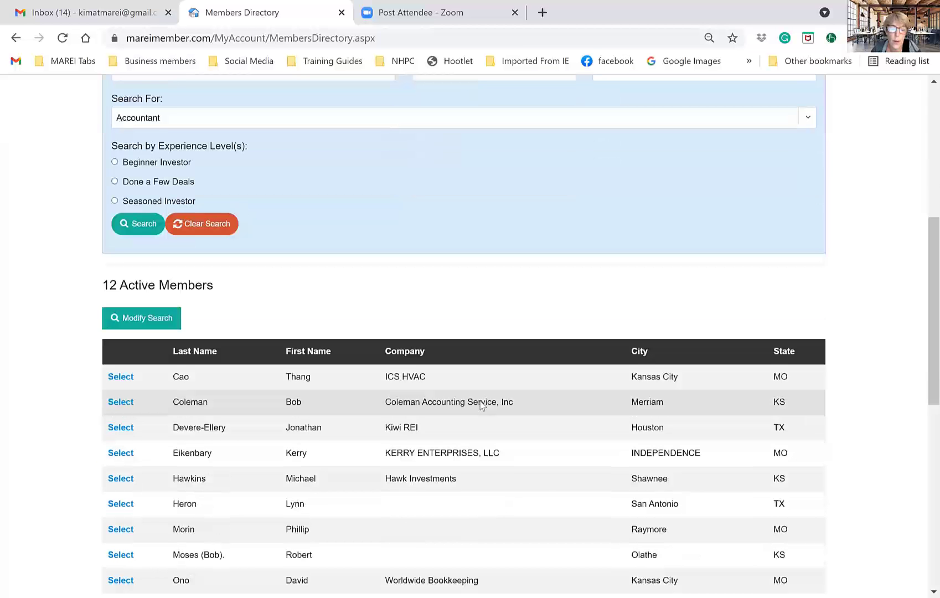
scroll(480, 406, down, 6)
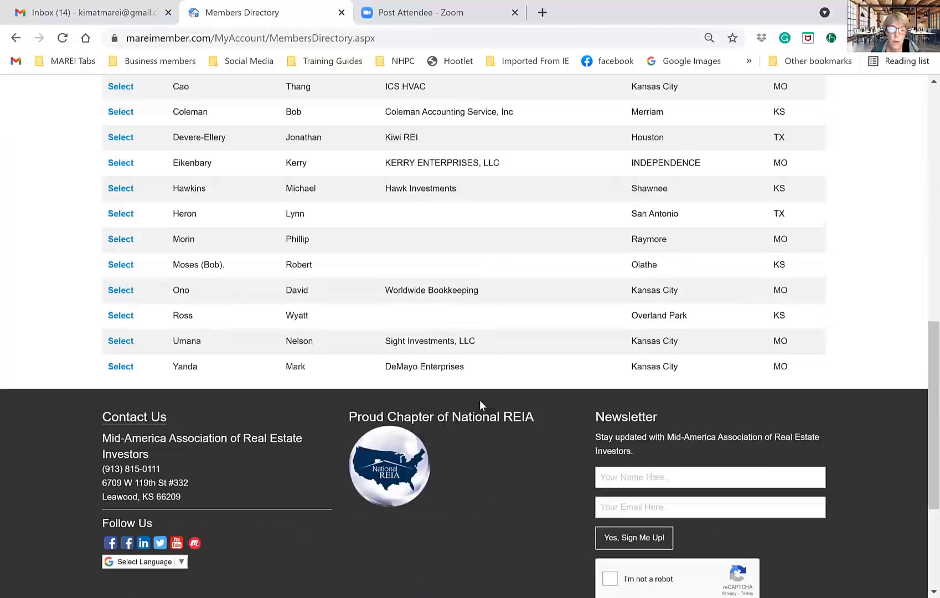
scroll(480, 405, up, 7)
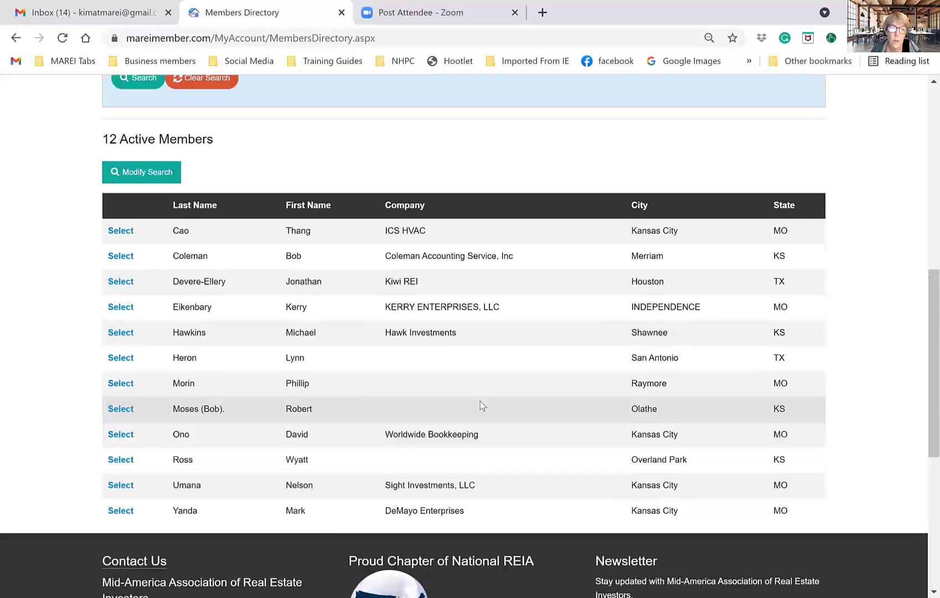
scroll(479, 405, down, 6)
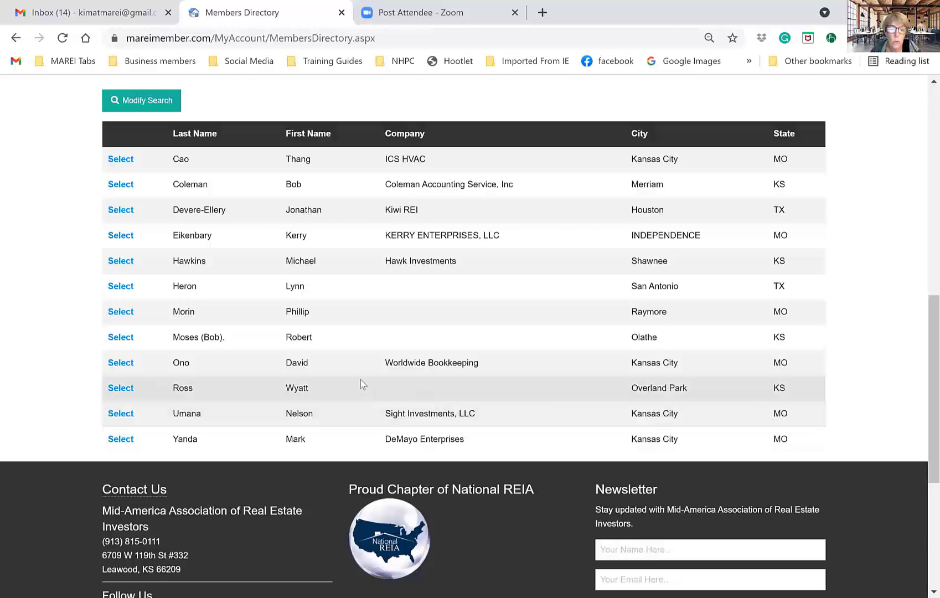
scroll(361, 380, up, 2)
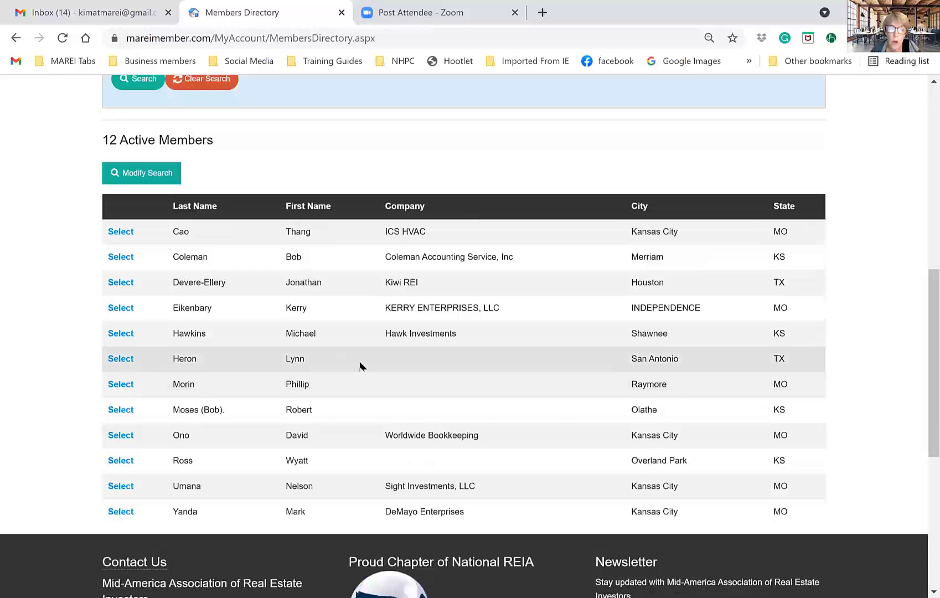
scroll(351, 373, up, 4)
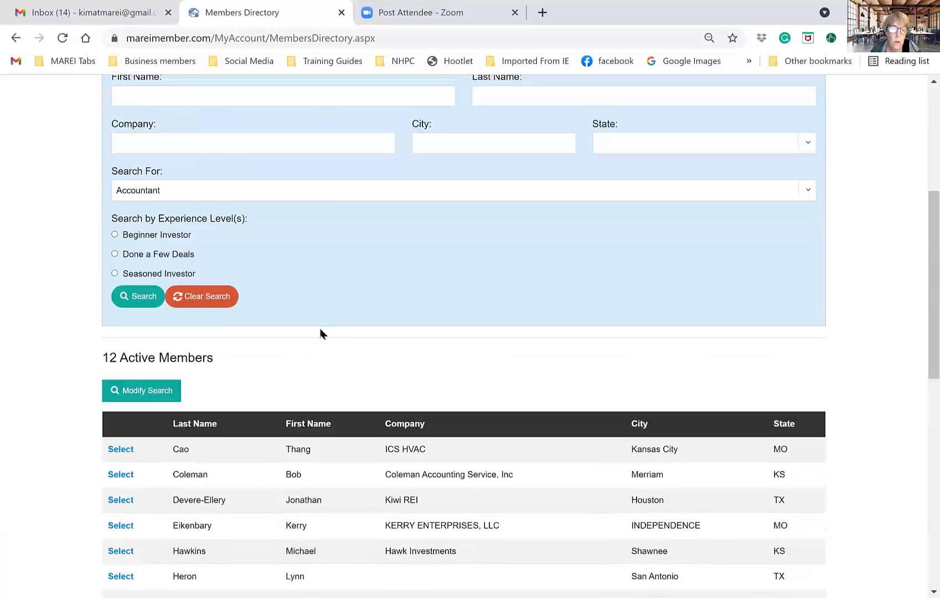
- Search the directory by the Appraiser category, listing 8 active members from Alstatt to Yanda
click(291, 196)
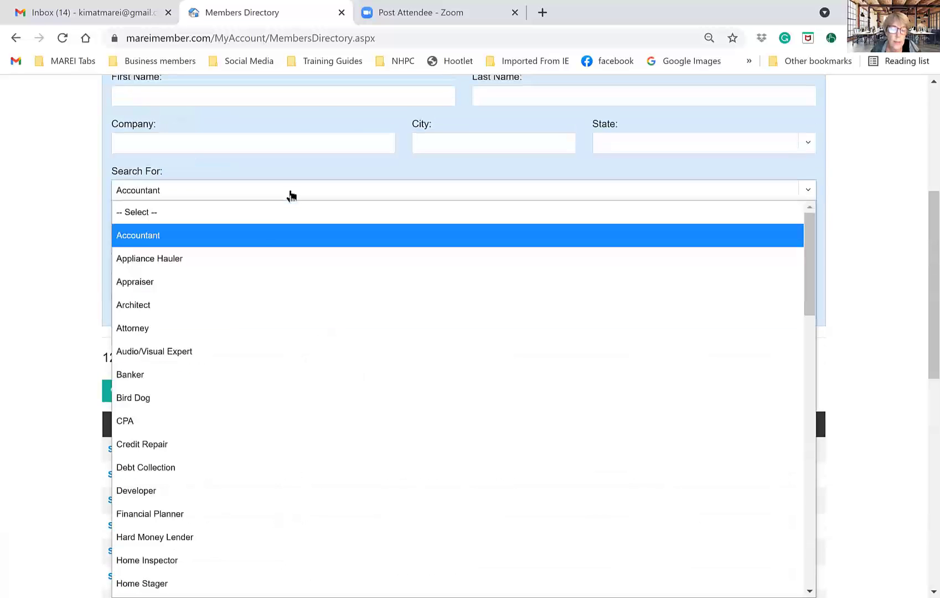
click(233, 282)
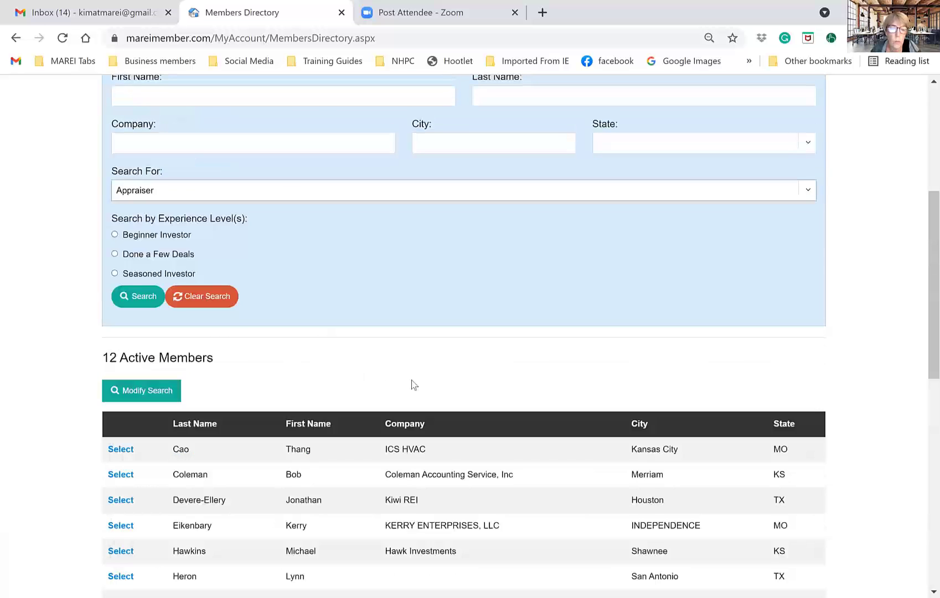
click(138, 296)
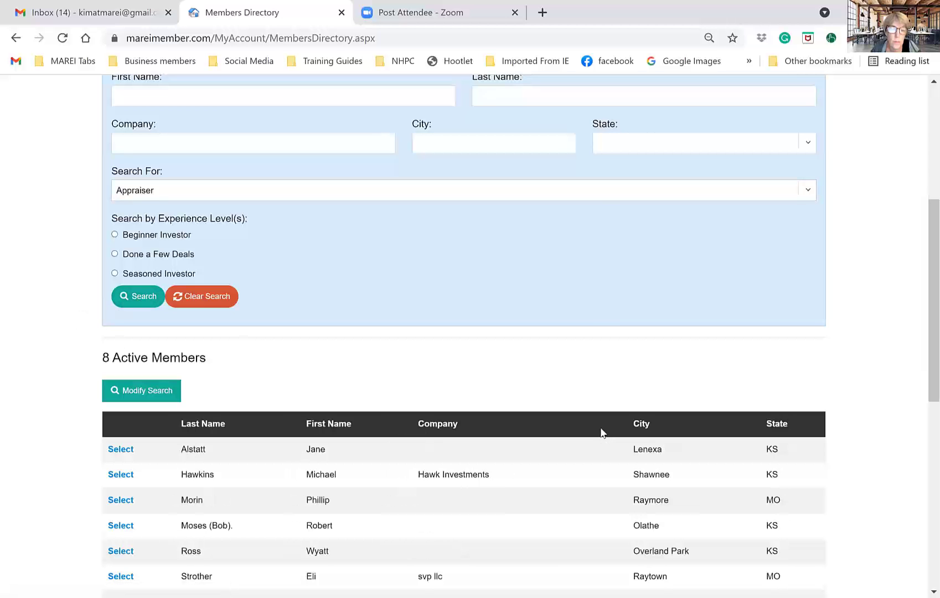
scroll(605, 435, down, 3)
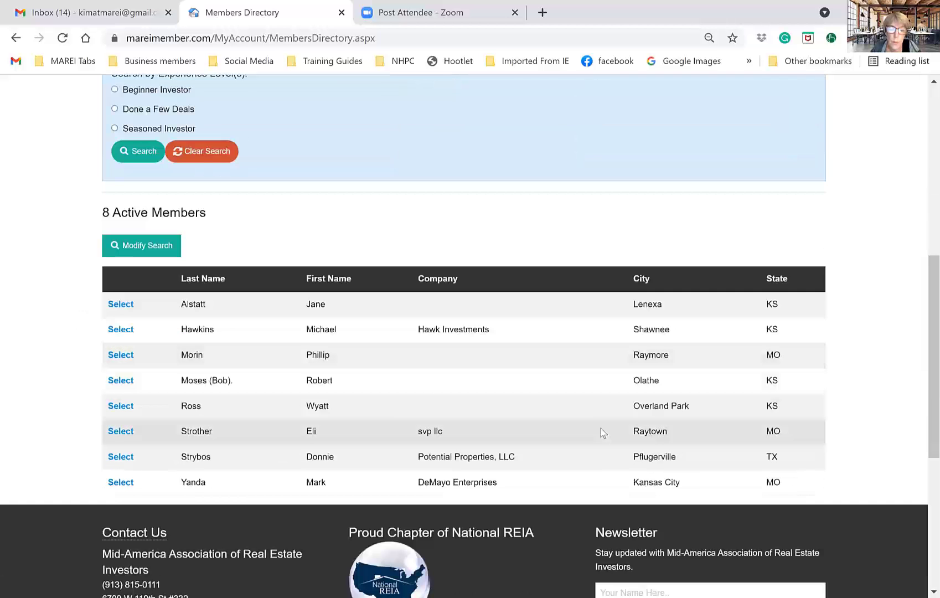
scroll(602, 431, down, 2)
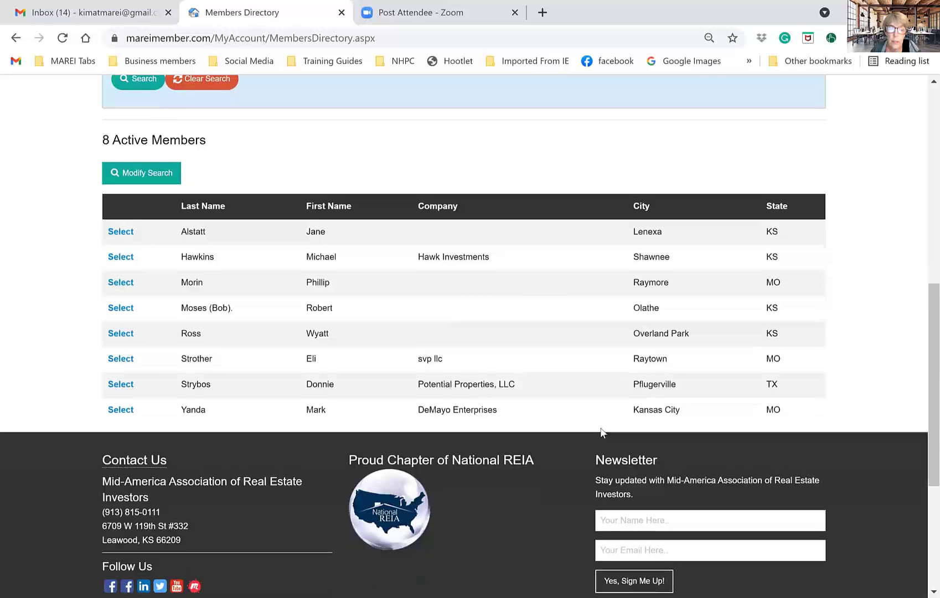
scroll(603, 432, up, 5)
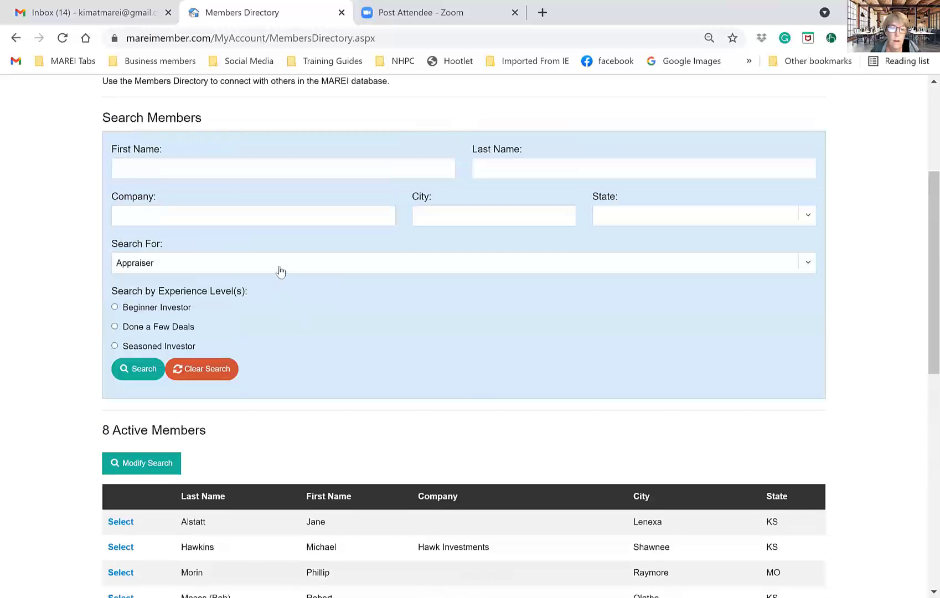
- Switch the directory search category to CPA, returning 6 active members from Devere-Ellery to Yanda
click(280, 271)
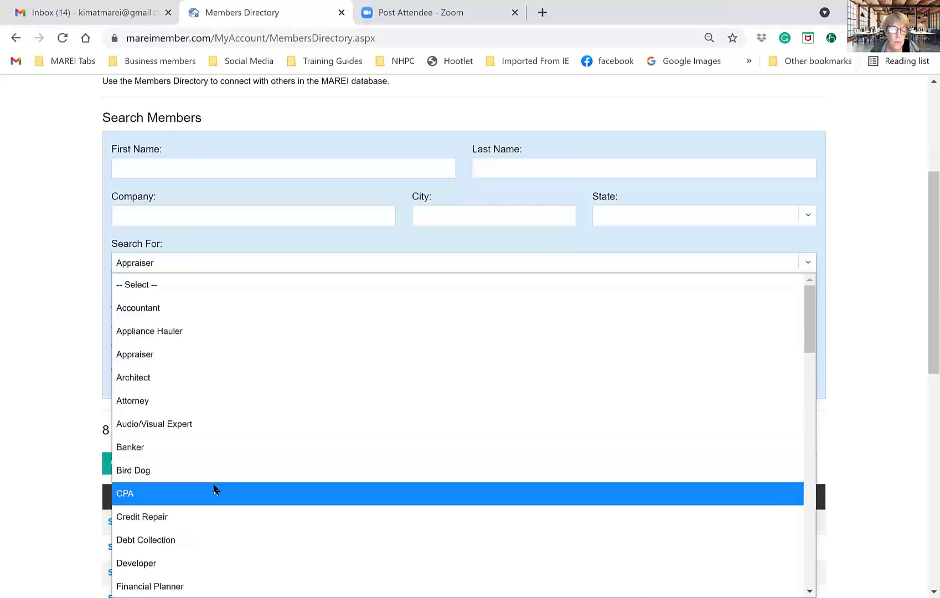
click(215, 489)
click(152, 369)
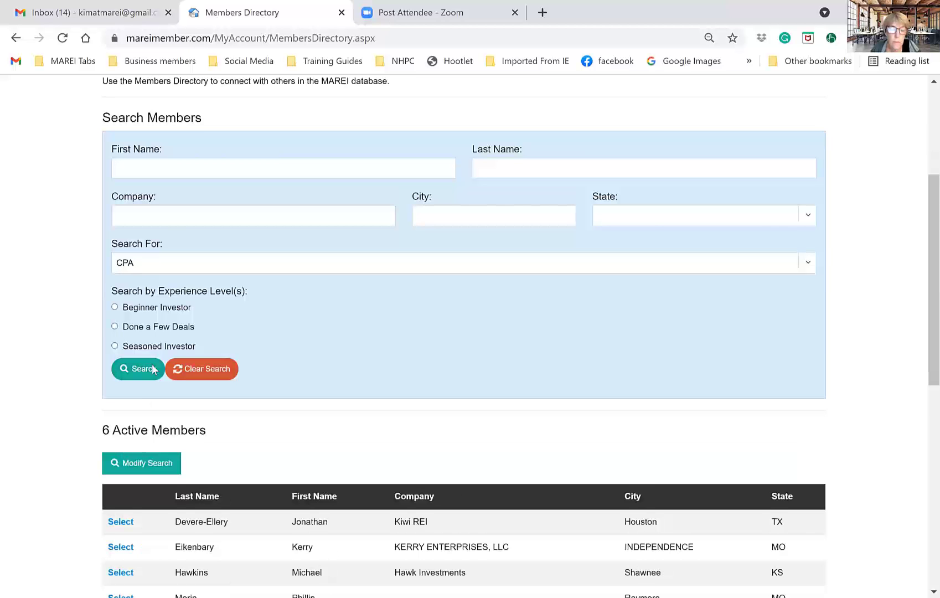
scroll(153, 369, down, 3)
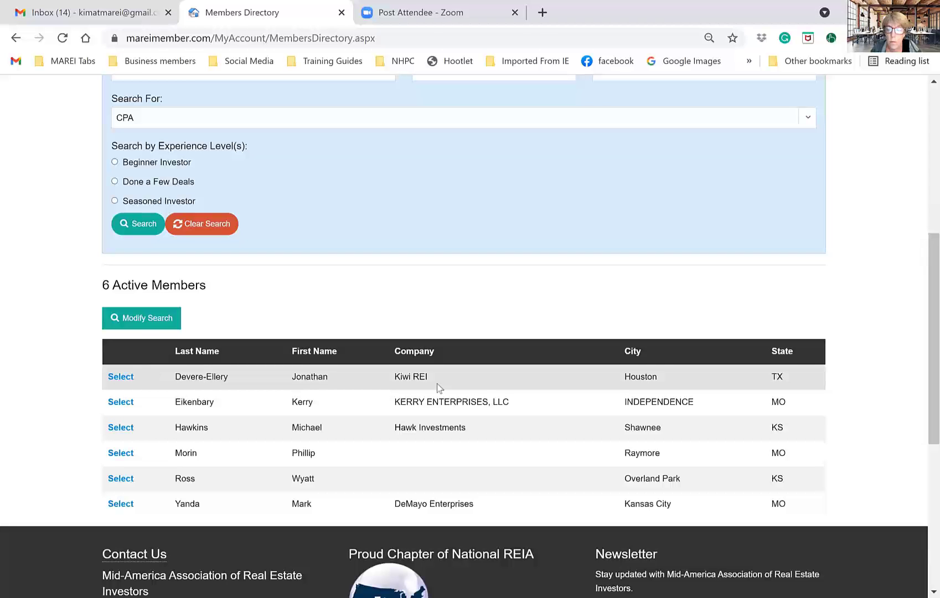
scroll(439, 387, up, 4)
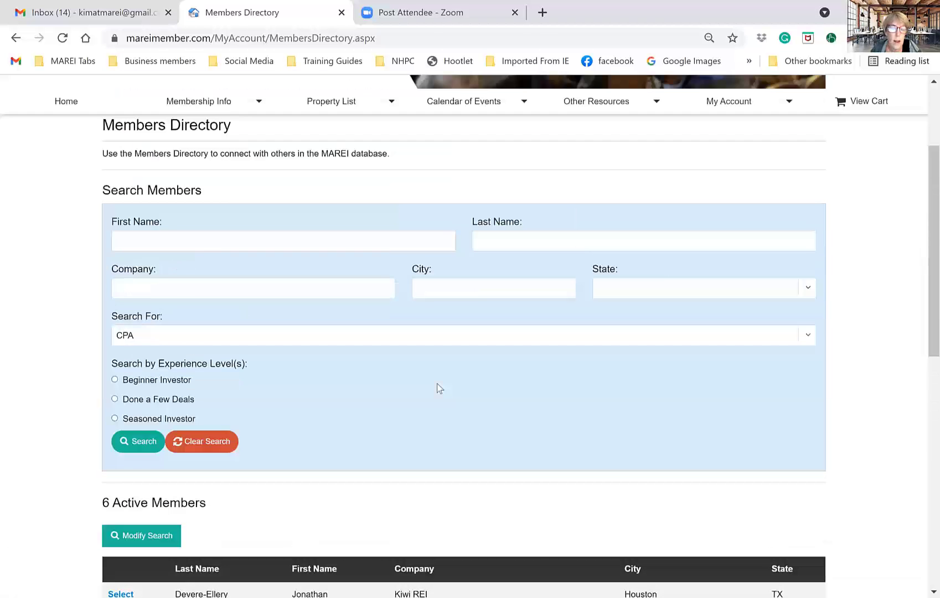
scroll(434, 413, up, 3)
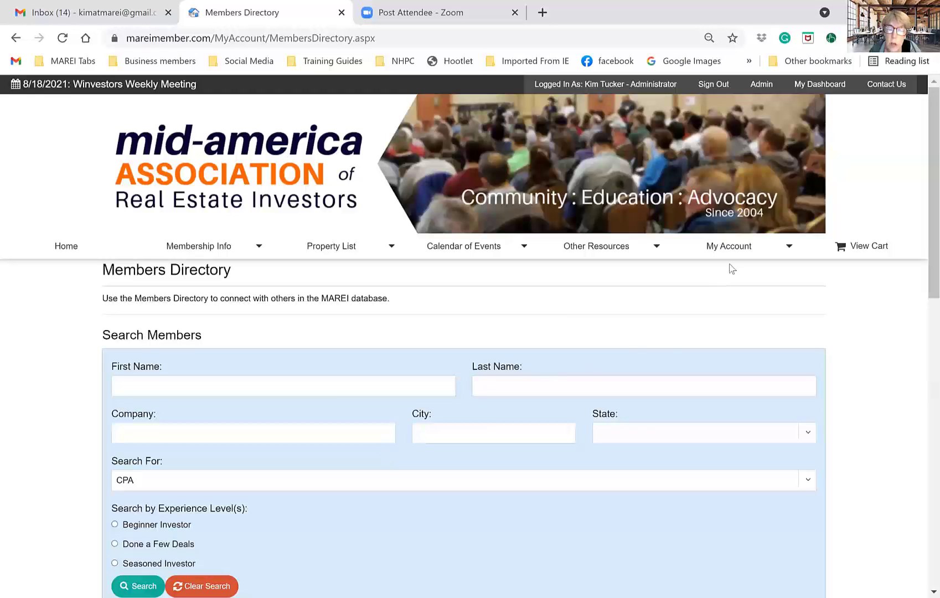
- Go to the Edit Profile page through the My Account menu
mouse_move(733, 252)
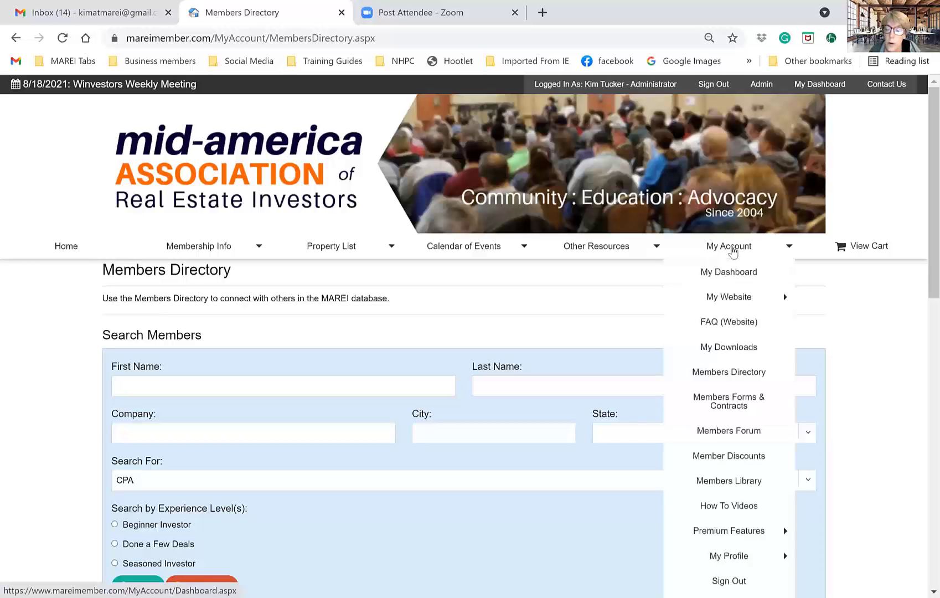
mouse_move(730, 563)
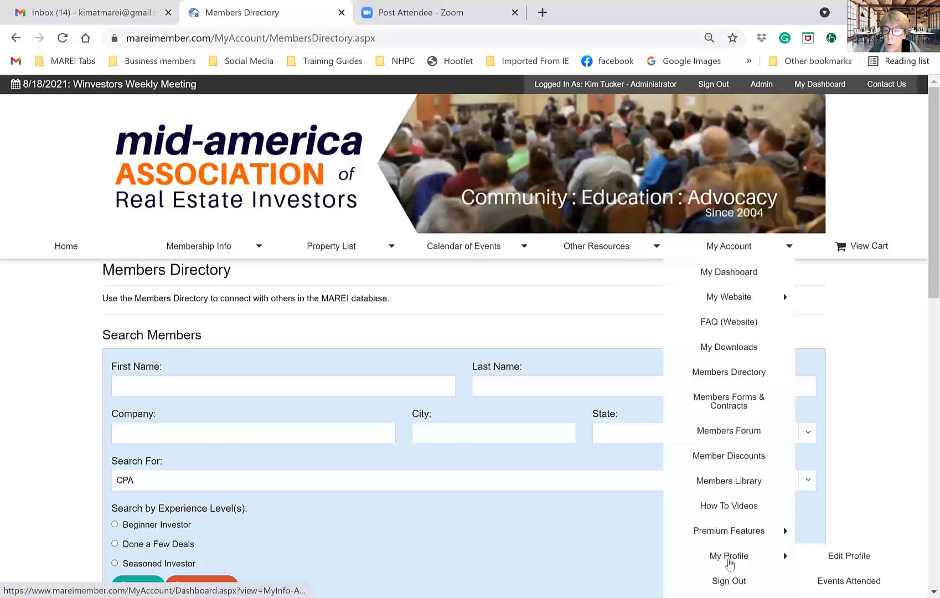
click(850, 560)
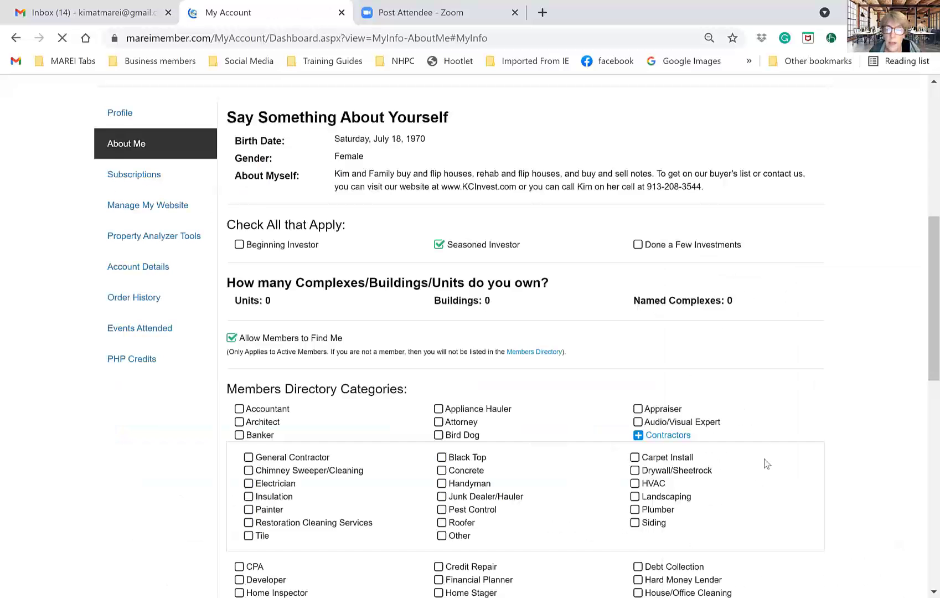
- Select the About Myself bio text and review the checked Note Buyer, Realtor, Rehabber and Wholesaler categories
scroll(242, 498, down, 10)
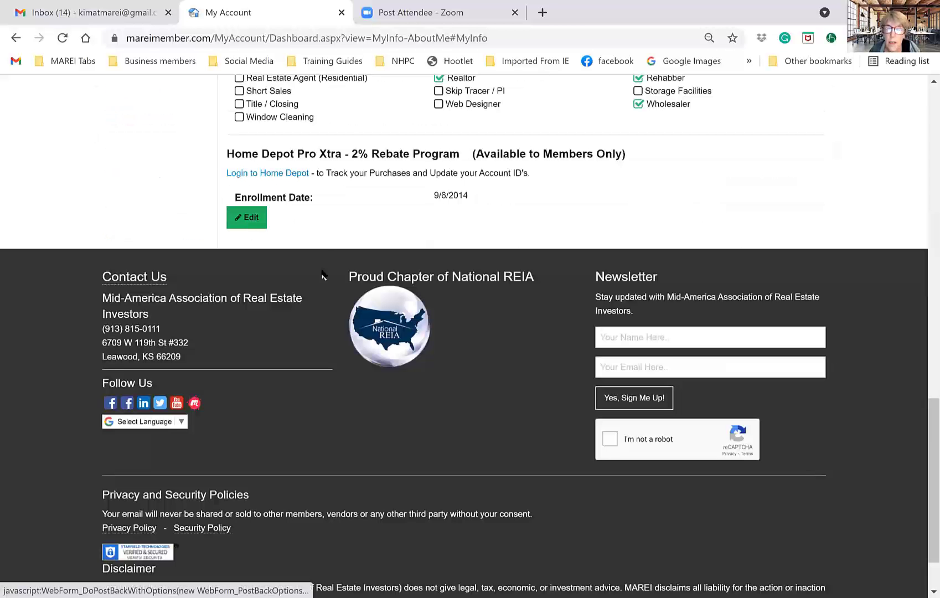
scroll(468, 365, up, 4)
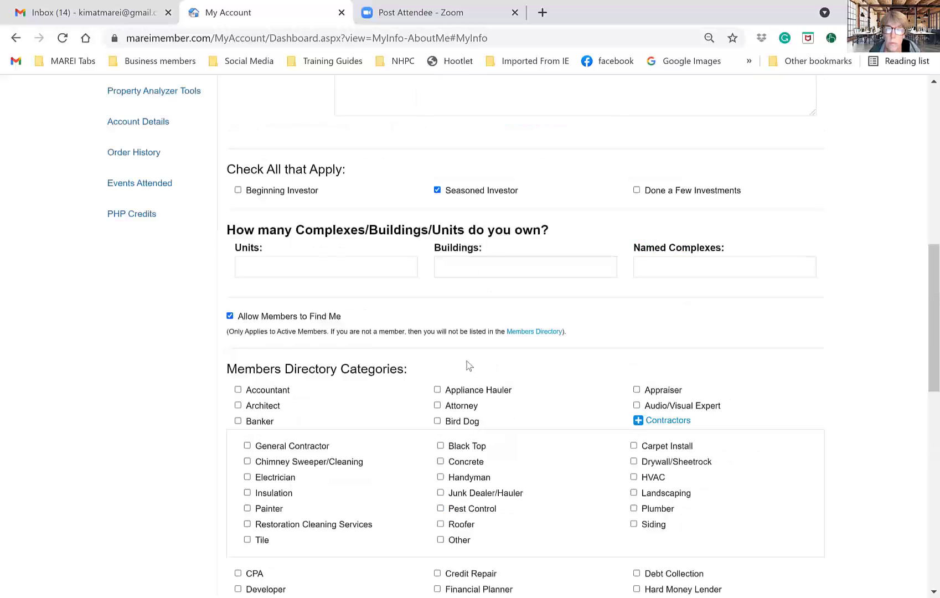
scroll(467, 365, up, 9)
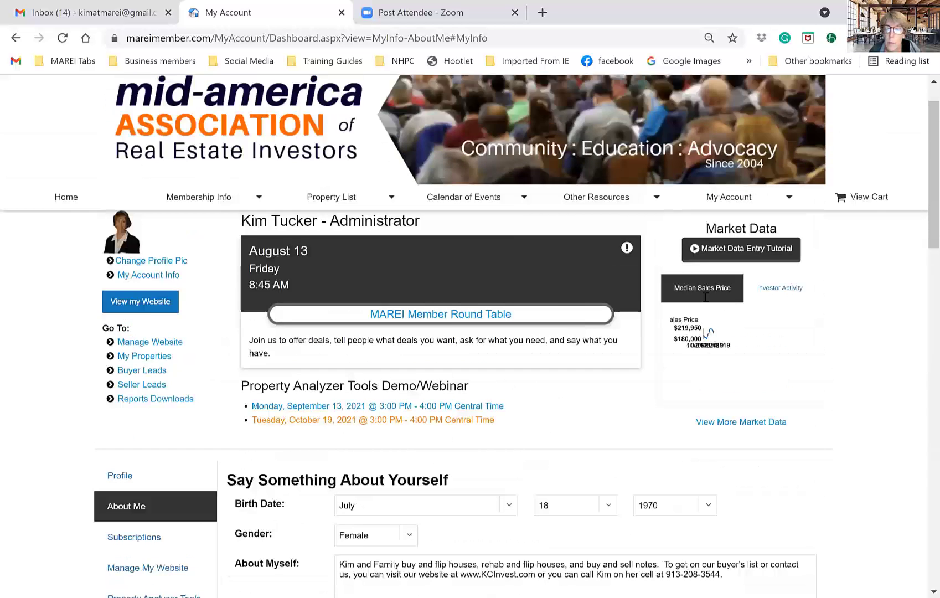
scroll(705, 297, down, 5)
drag(585, 300, 318, 272)
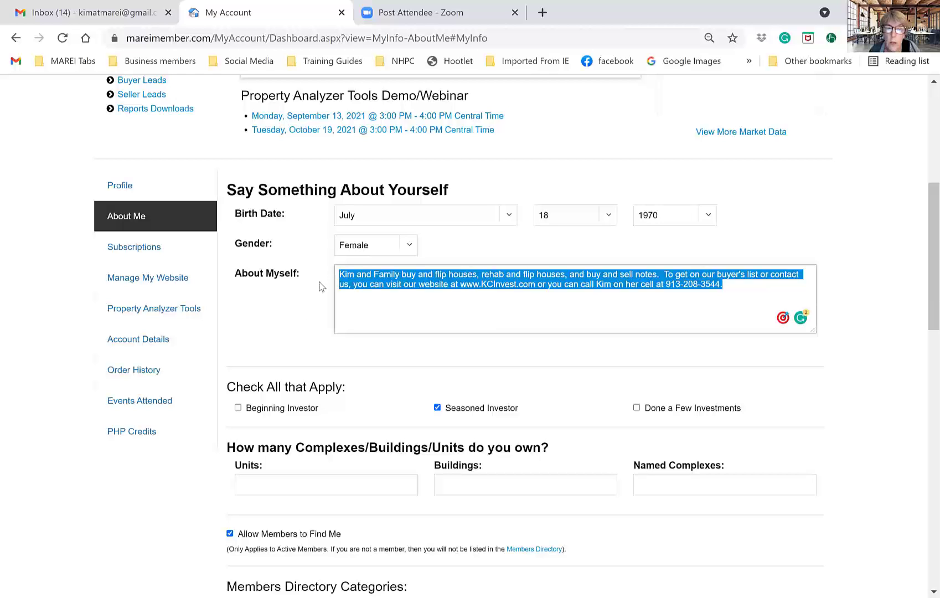
scroll(299, 336, down, 1)
scroll(299, 336, down, 7)
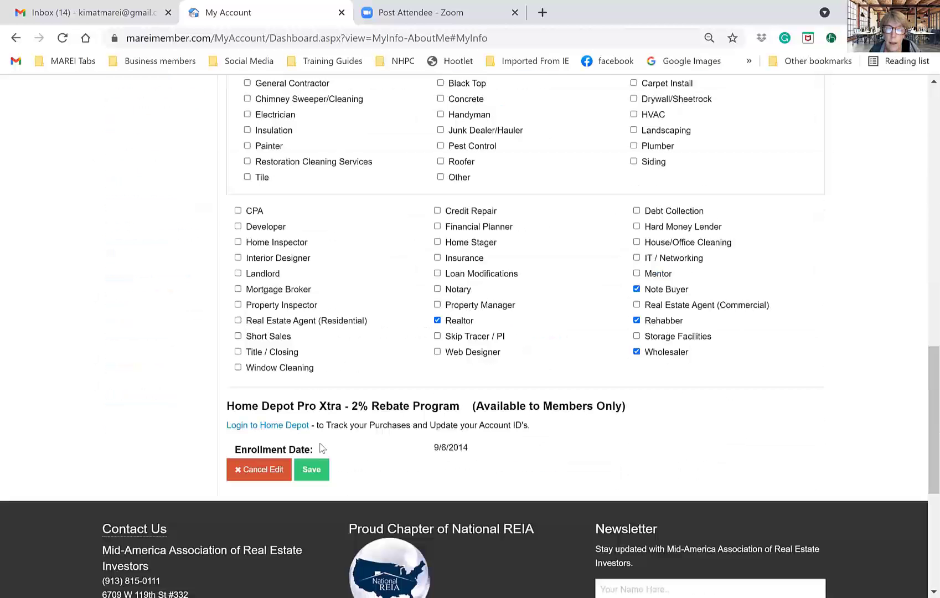